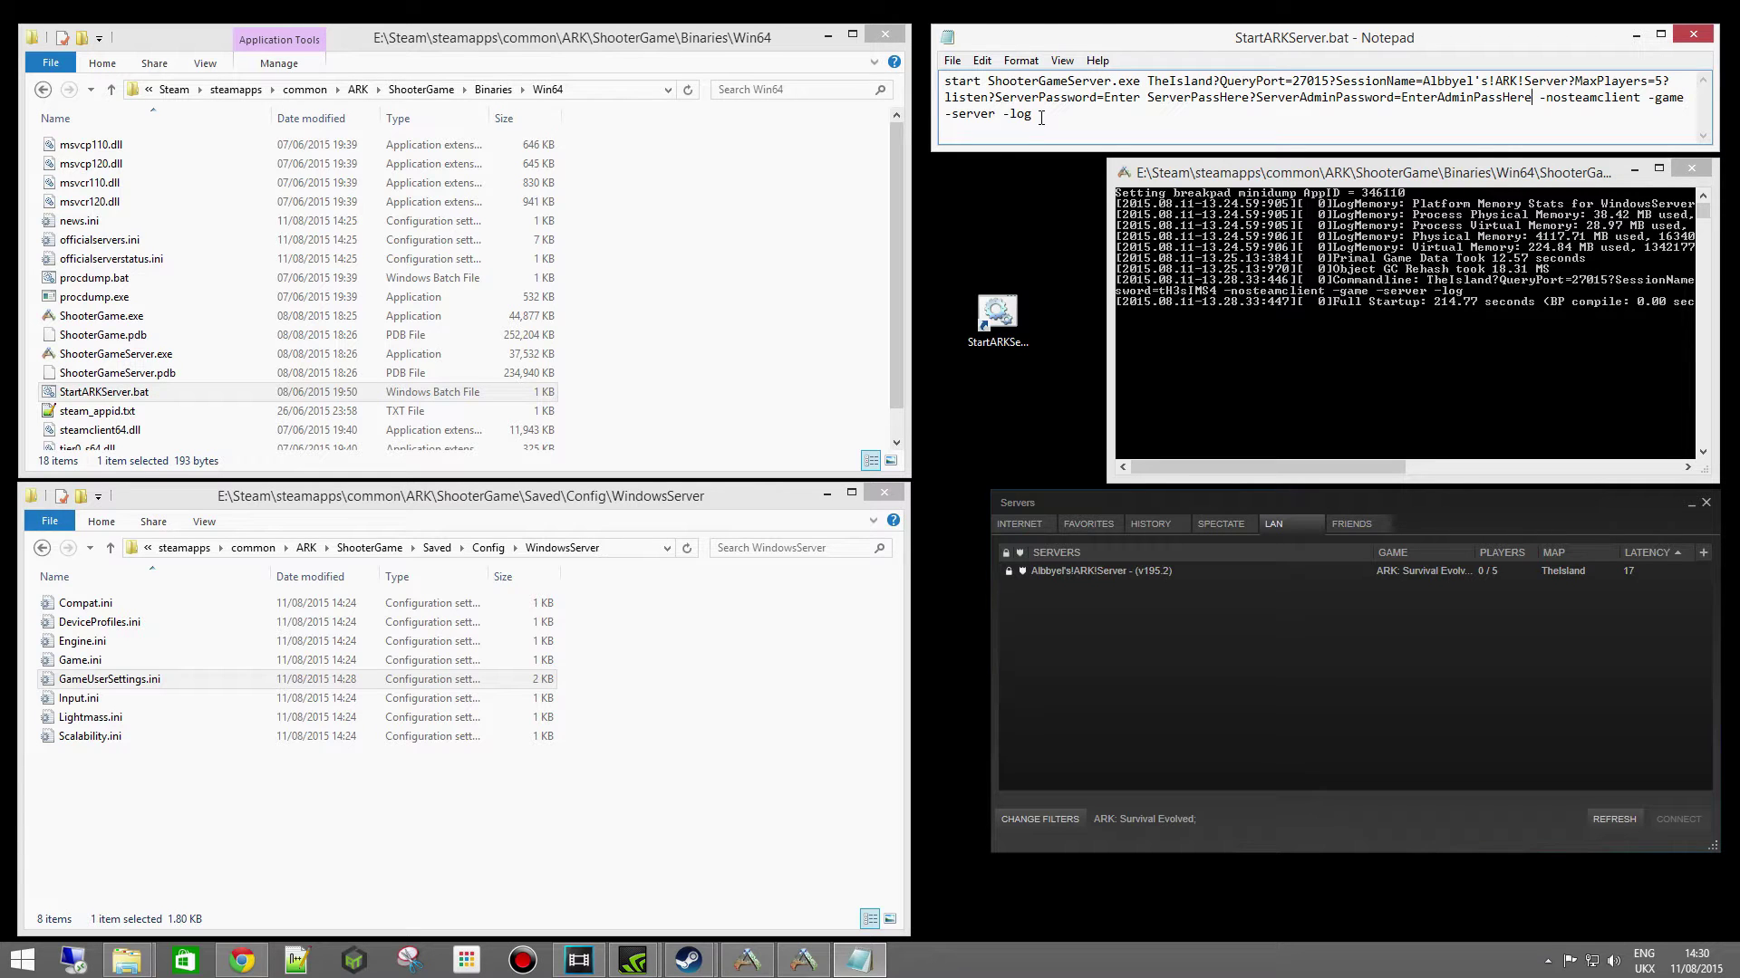
Highlight the launch command's session name, MaxPlayers 5, and both password placeholders
{"action": "left_click_drag", "start_coordinate": [1041, 118], "coordinate": [949, 79]}
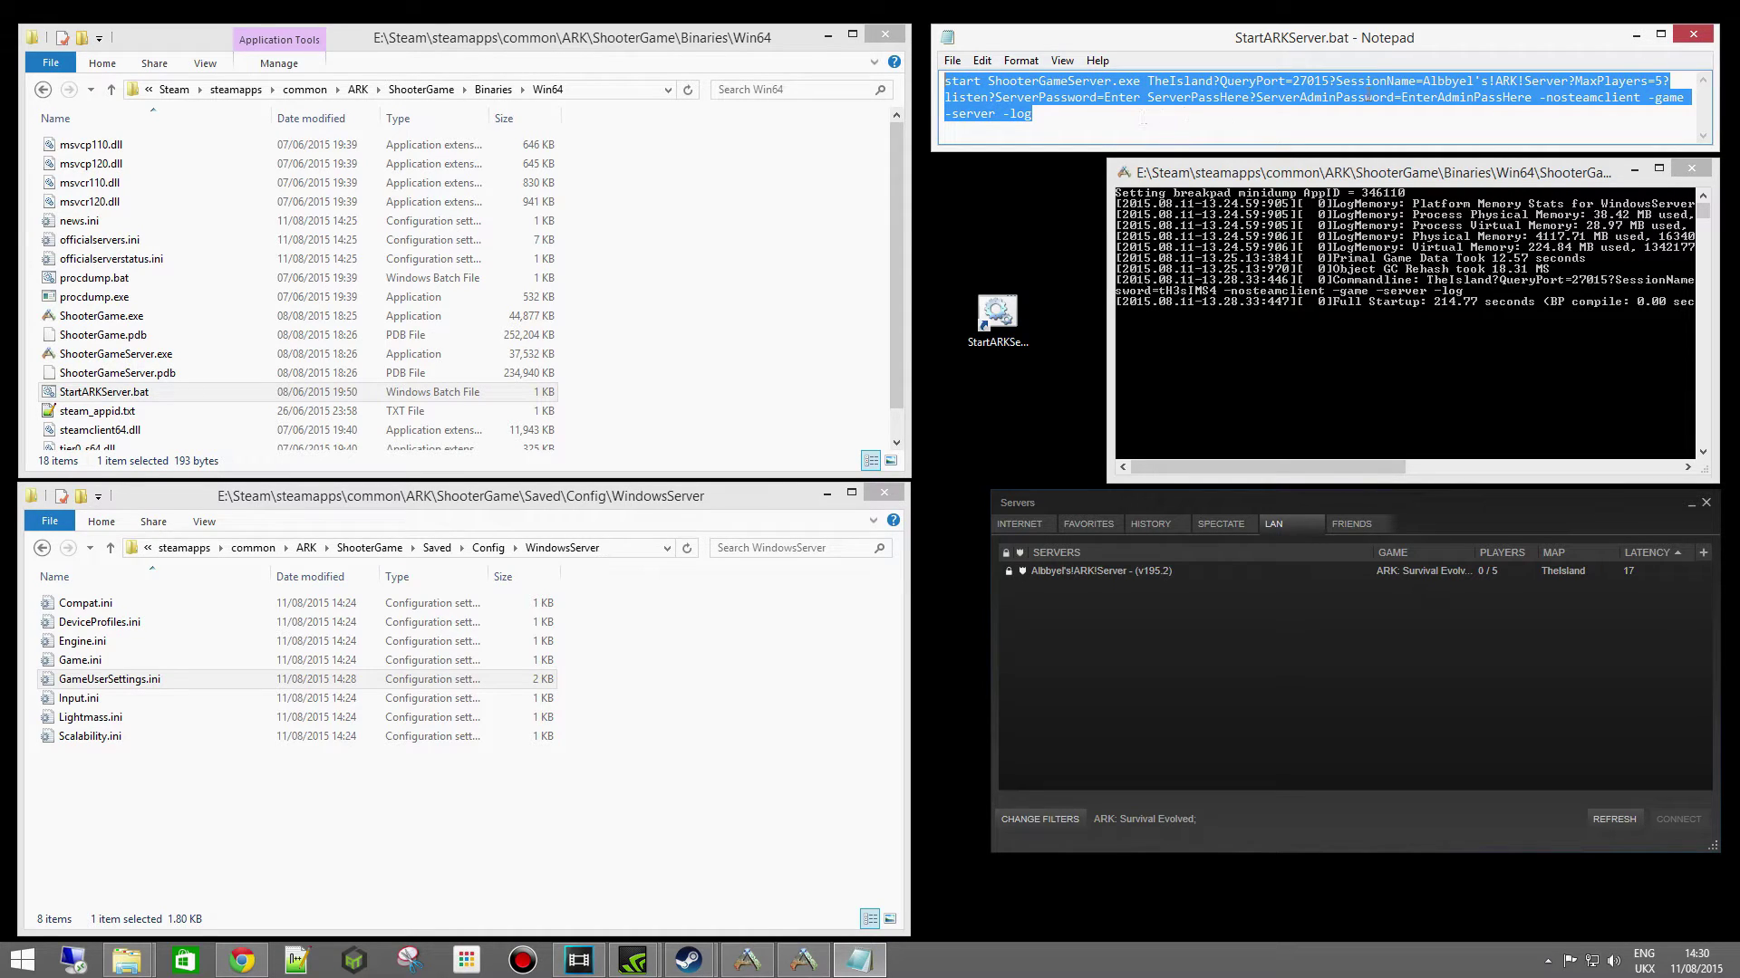
{"action": "left_click", "coordinate": [1423, 82]}
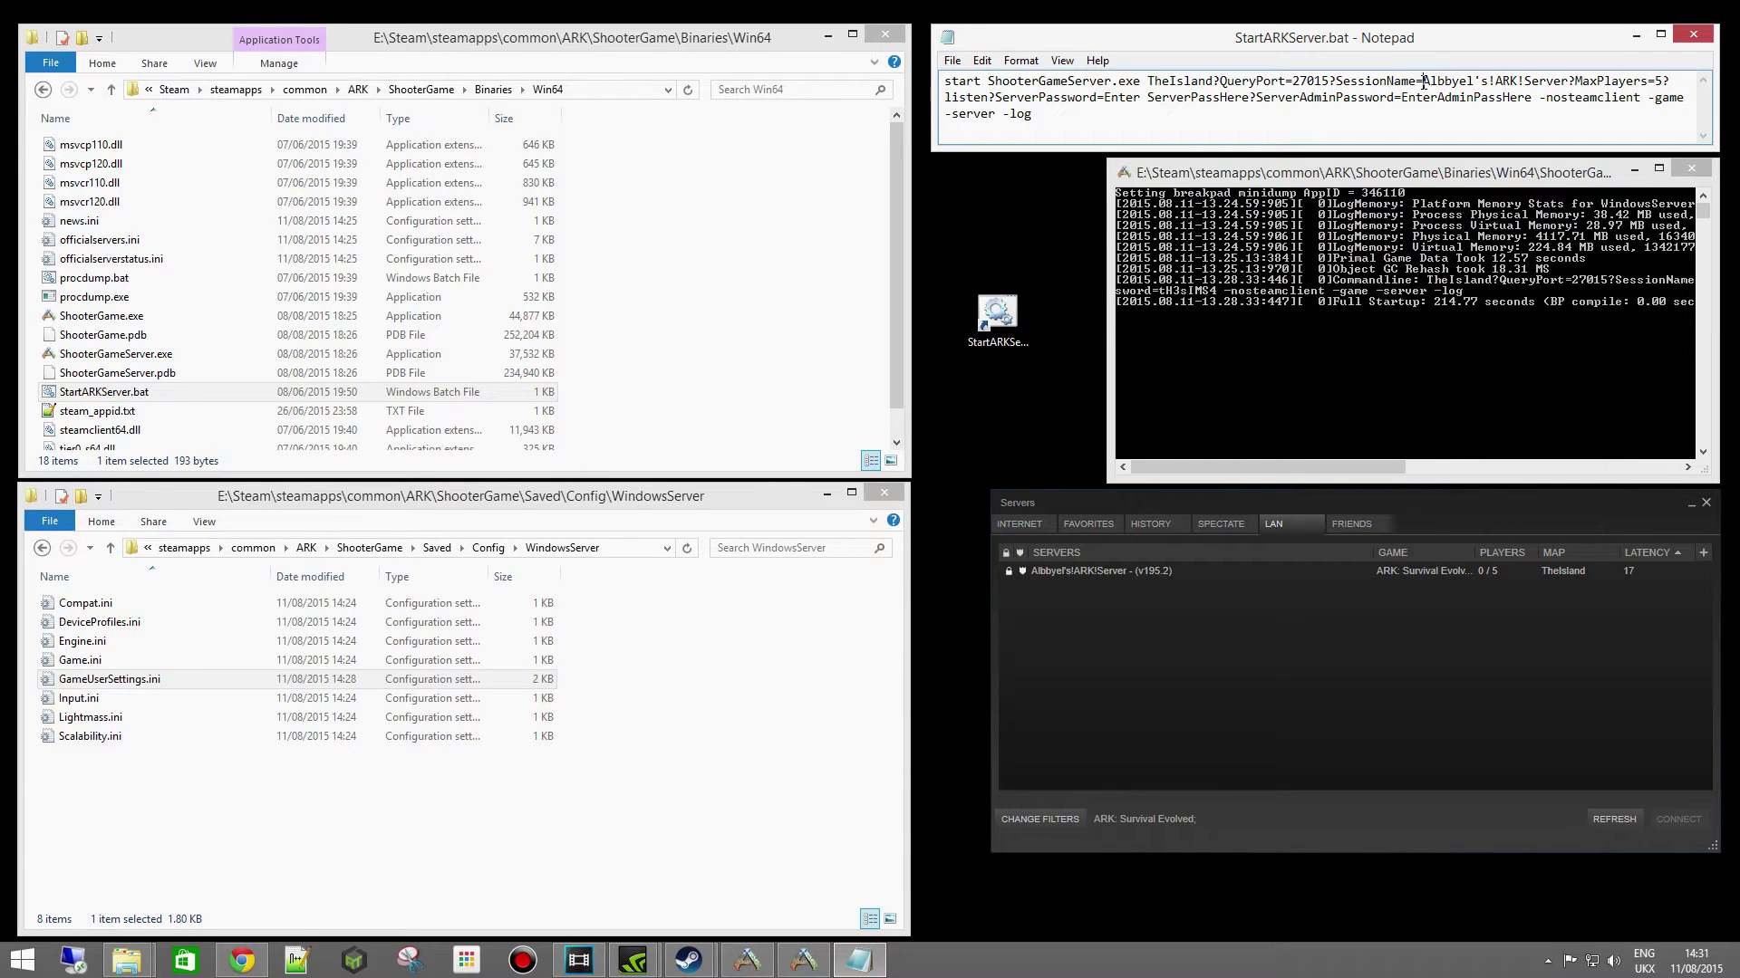
{"action": "left_click_drag", "start_coordinate": [1423, 81], "coordinate": [1568, 82]}
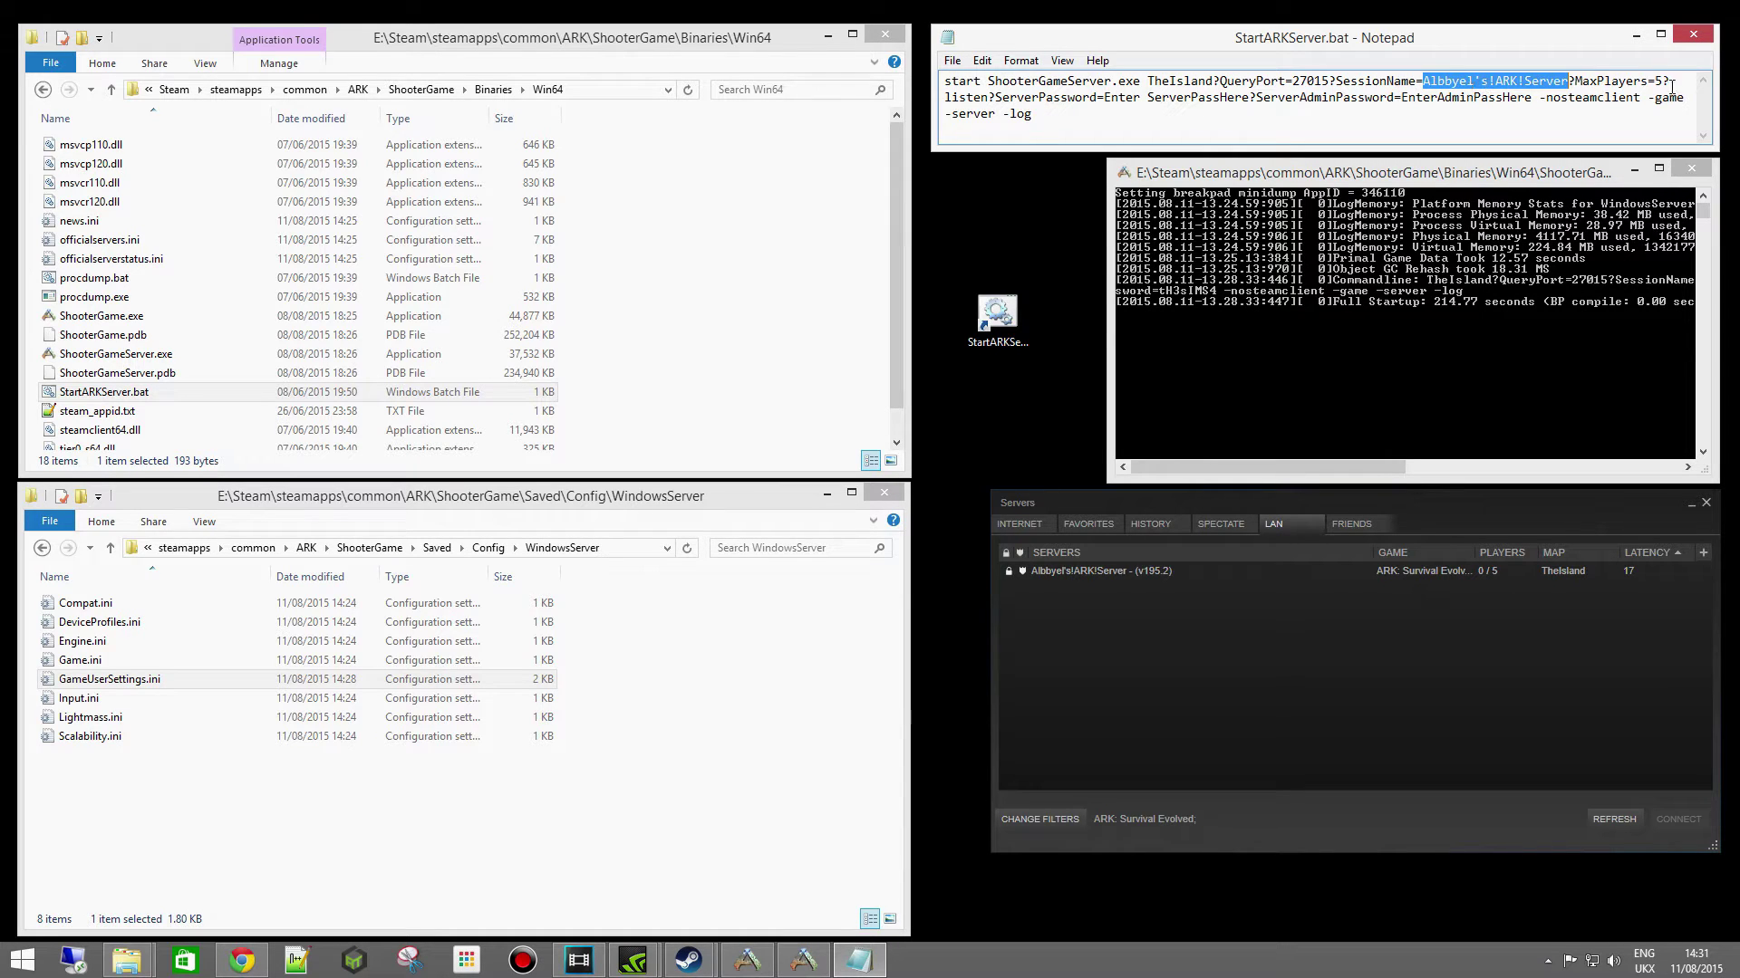
{"action": "left_click_drag", "start_coordinate": [1667, 81], "coordinate": [1657, 83]}
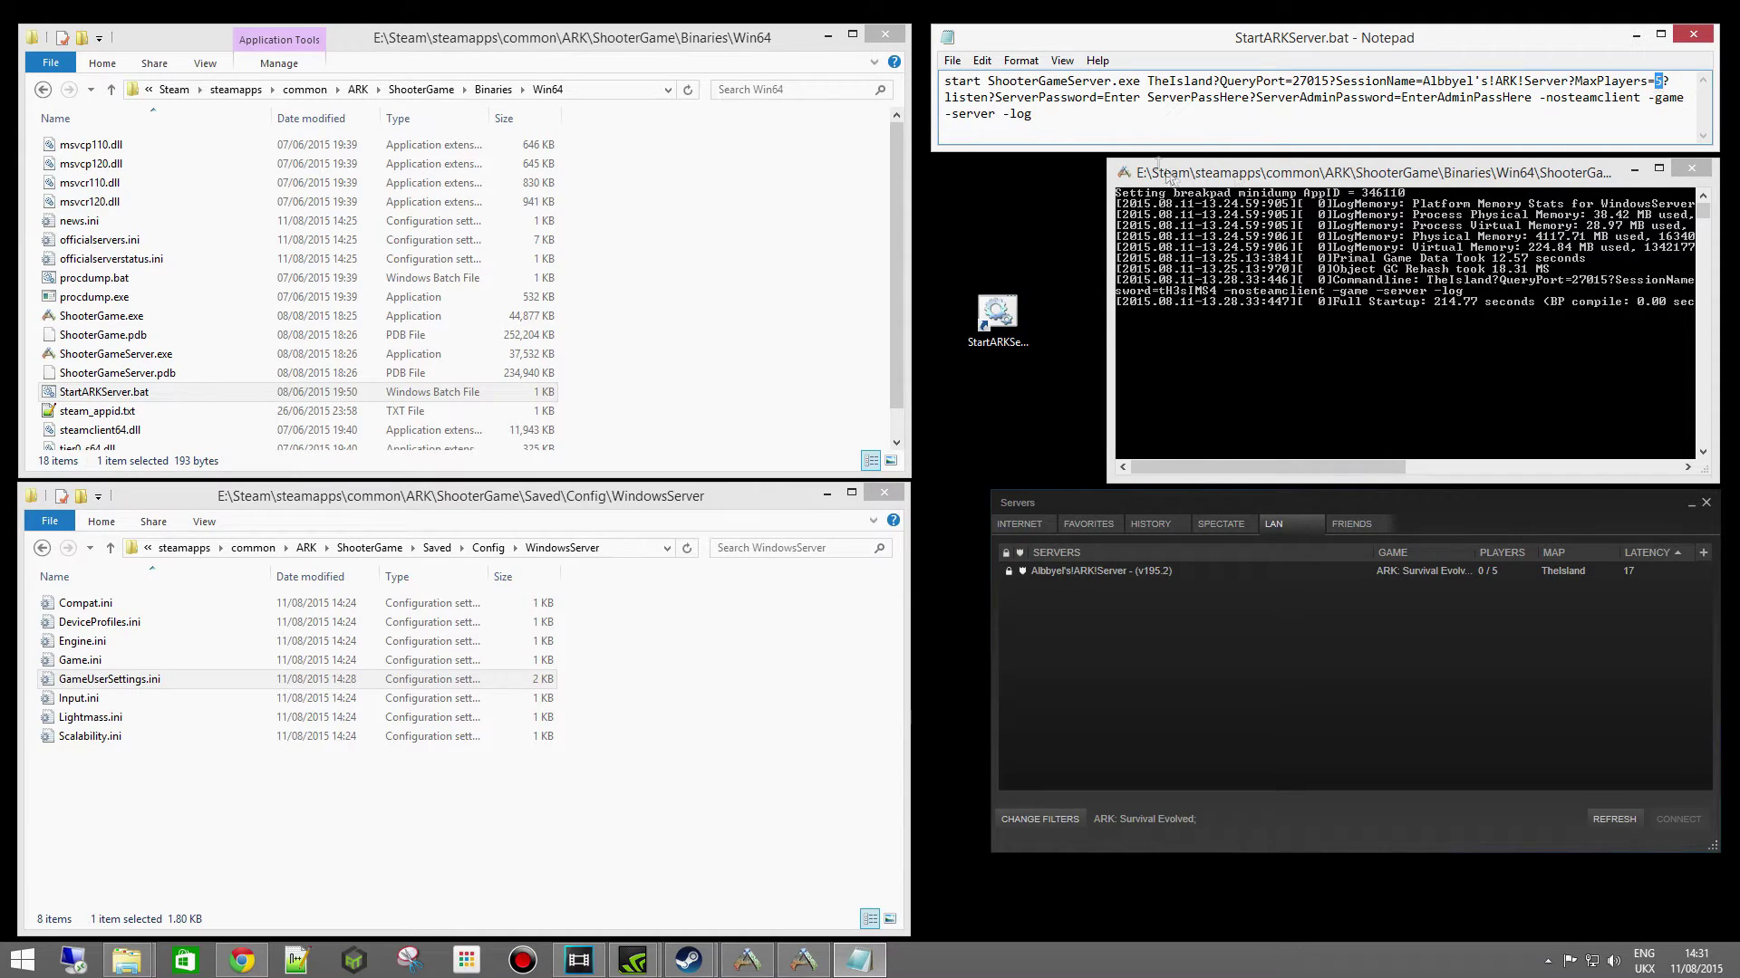
{"action": "left_click_drag", "start_coordinate": [1147, 101], "coordinate": [1248, 101]}
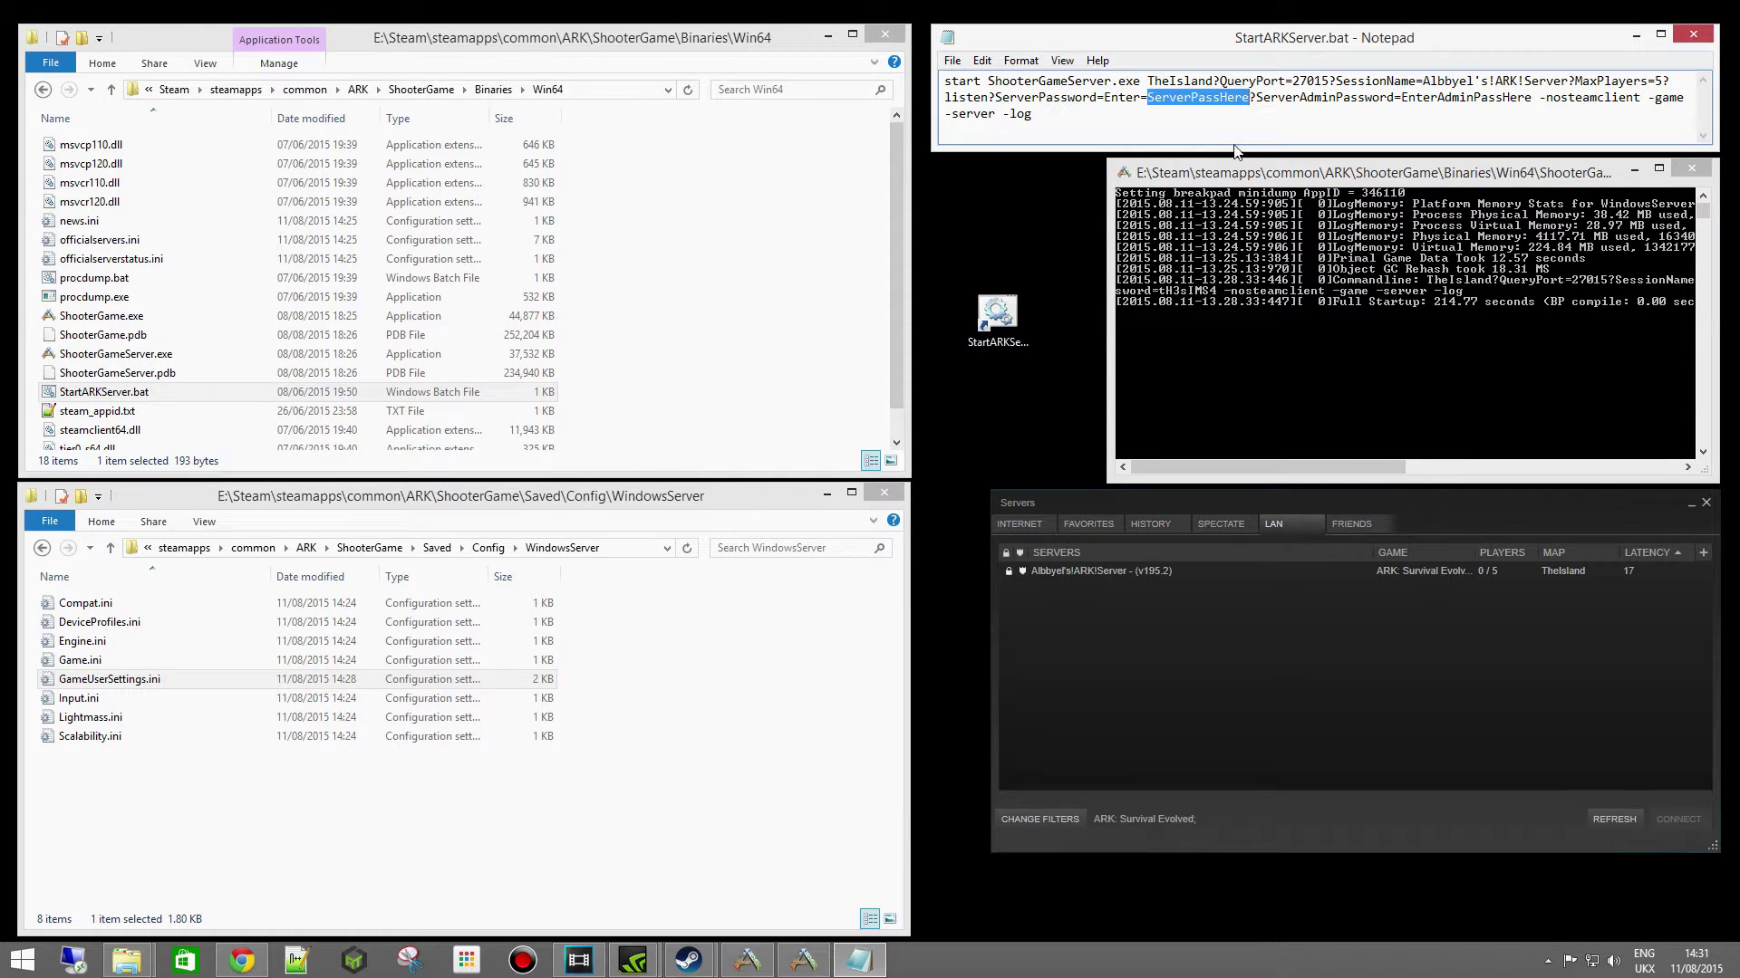
{"action": "left_click_drag", "start_coordinate": [1401, 102], "coordinate": [1531, 102]}
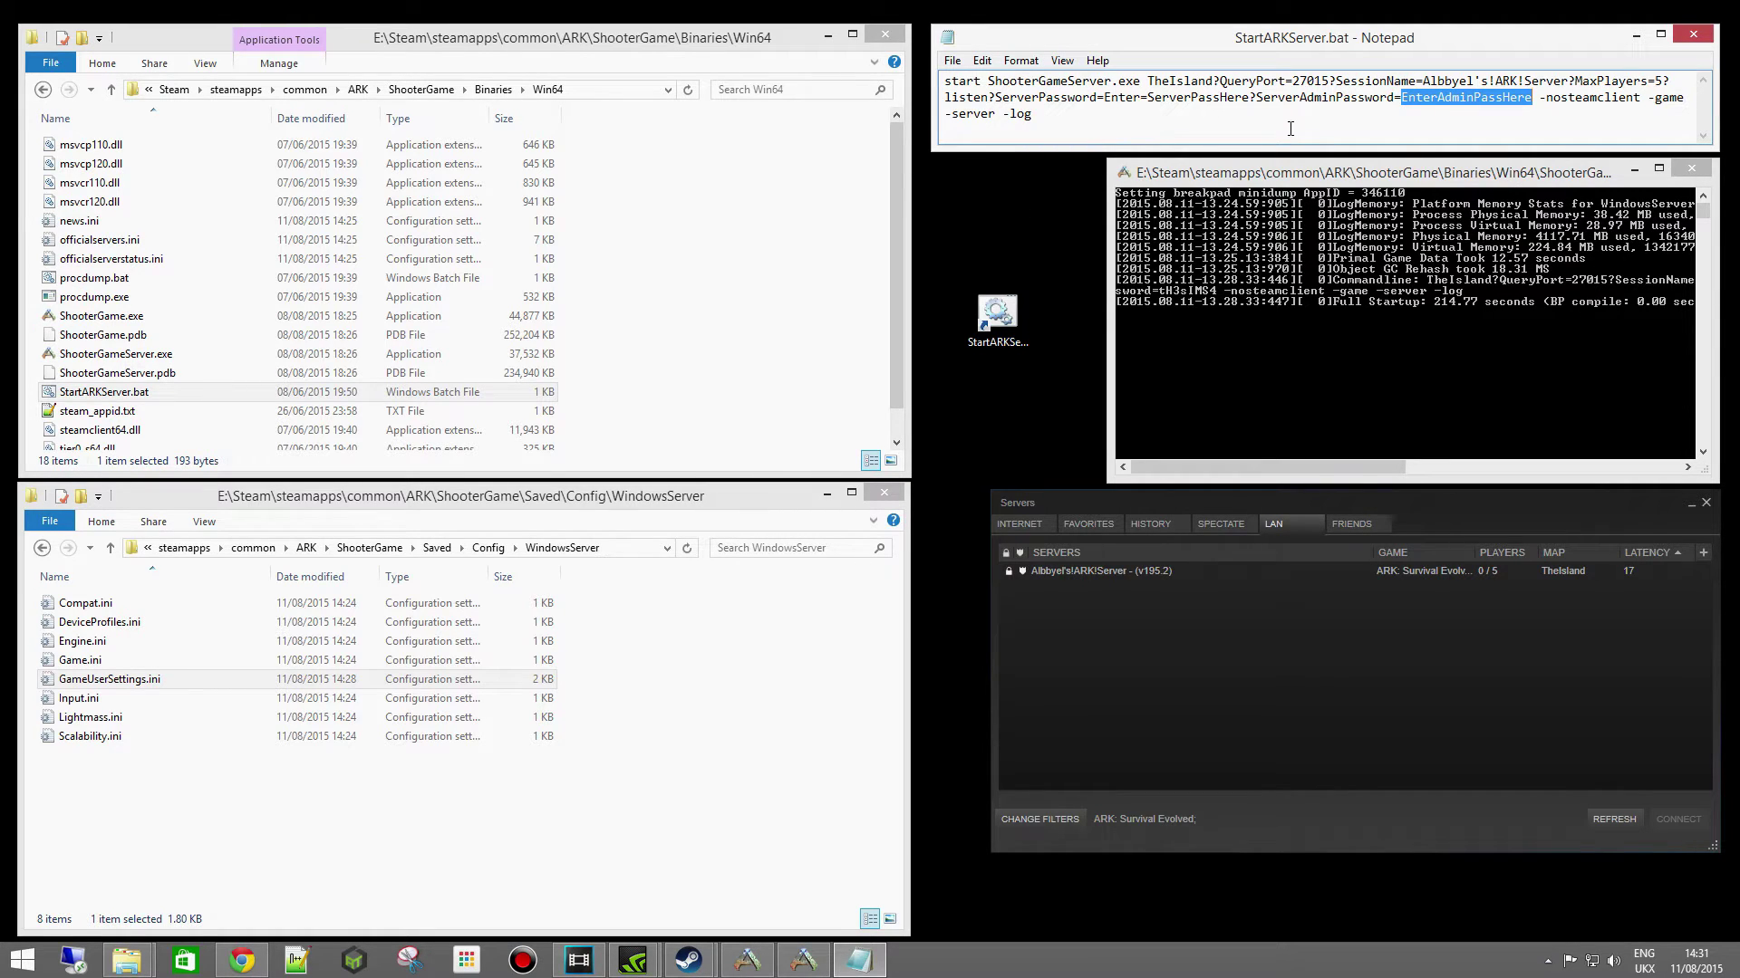
In Save As, highlight the .bat extension in the file name, then cancel without saving
{"action": "left_click", "coordinate": [959, 67]}
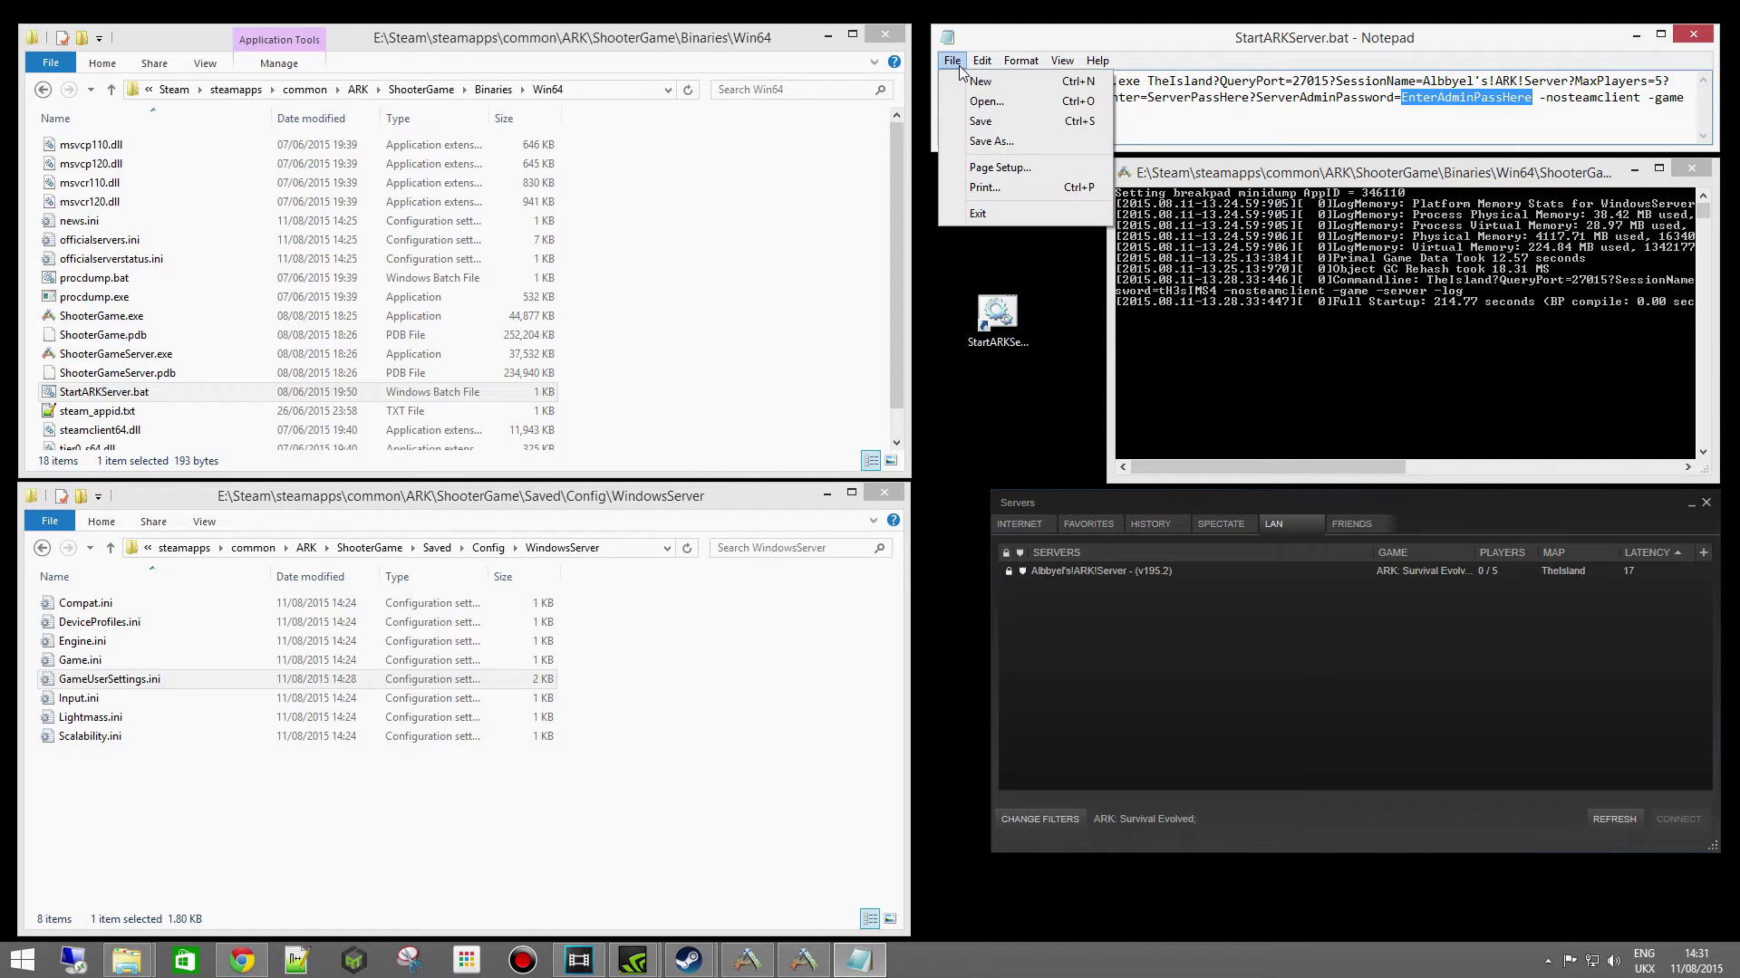
{"action": "left_click", "coordinate": [992, 141]}
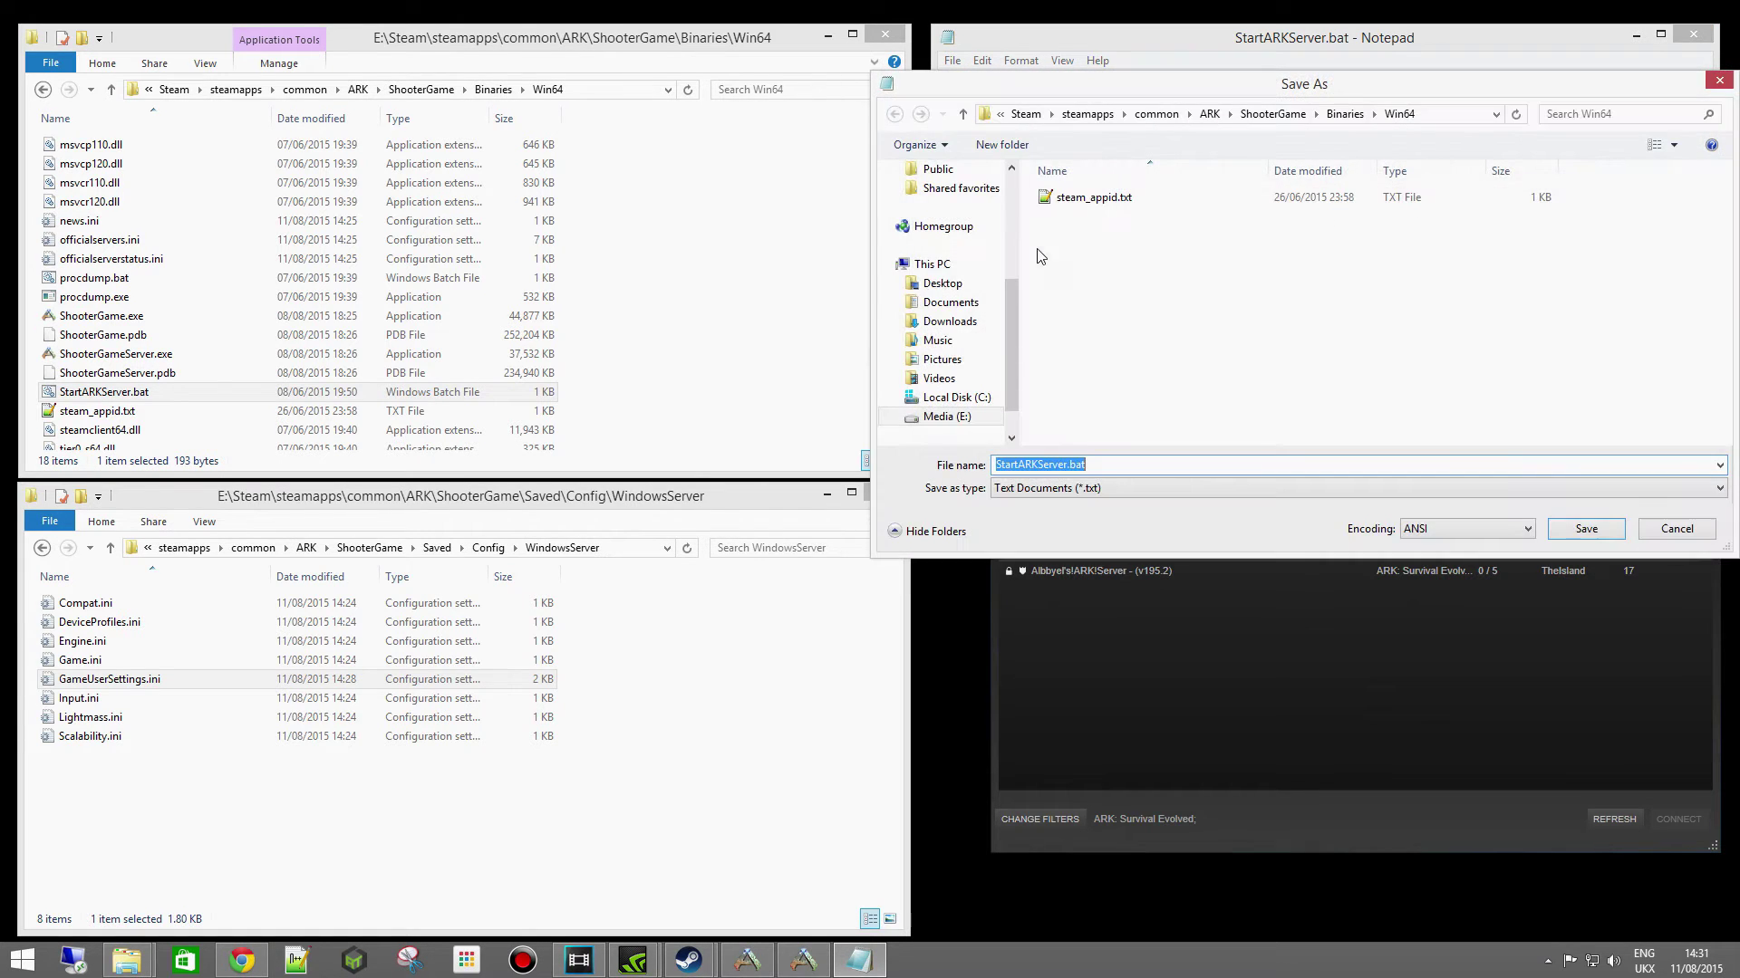
{"action": "left_click", "coordinate": [1086, 466]}
{"action": "left_click_drag", "start_coordinate": [1086, 467], "coordinate": [1068, 466]}
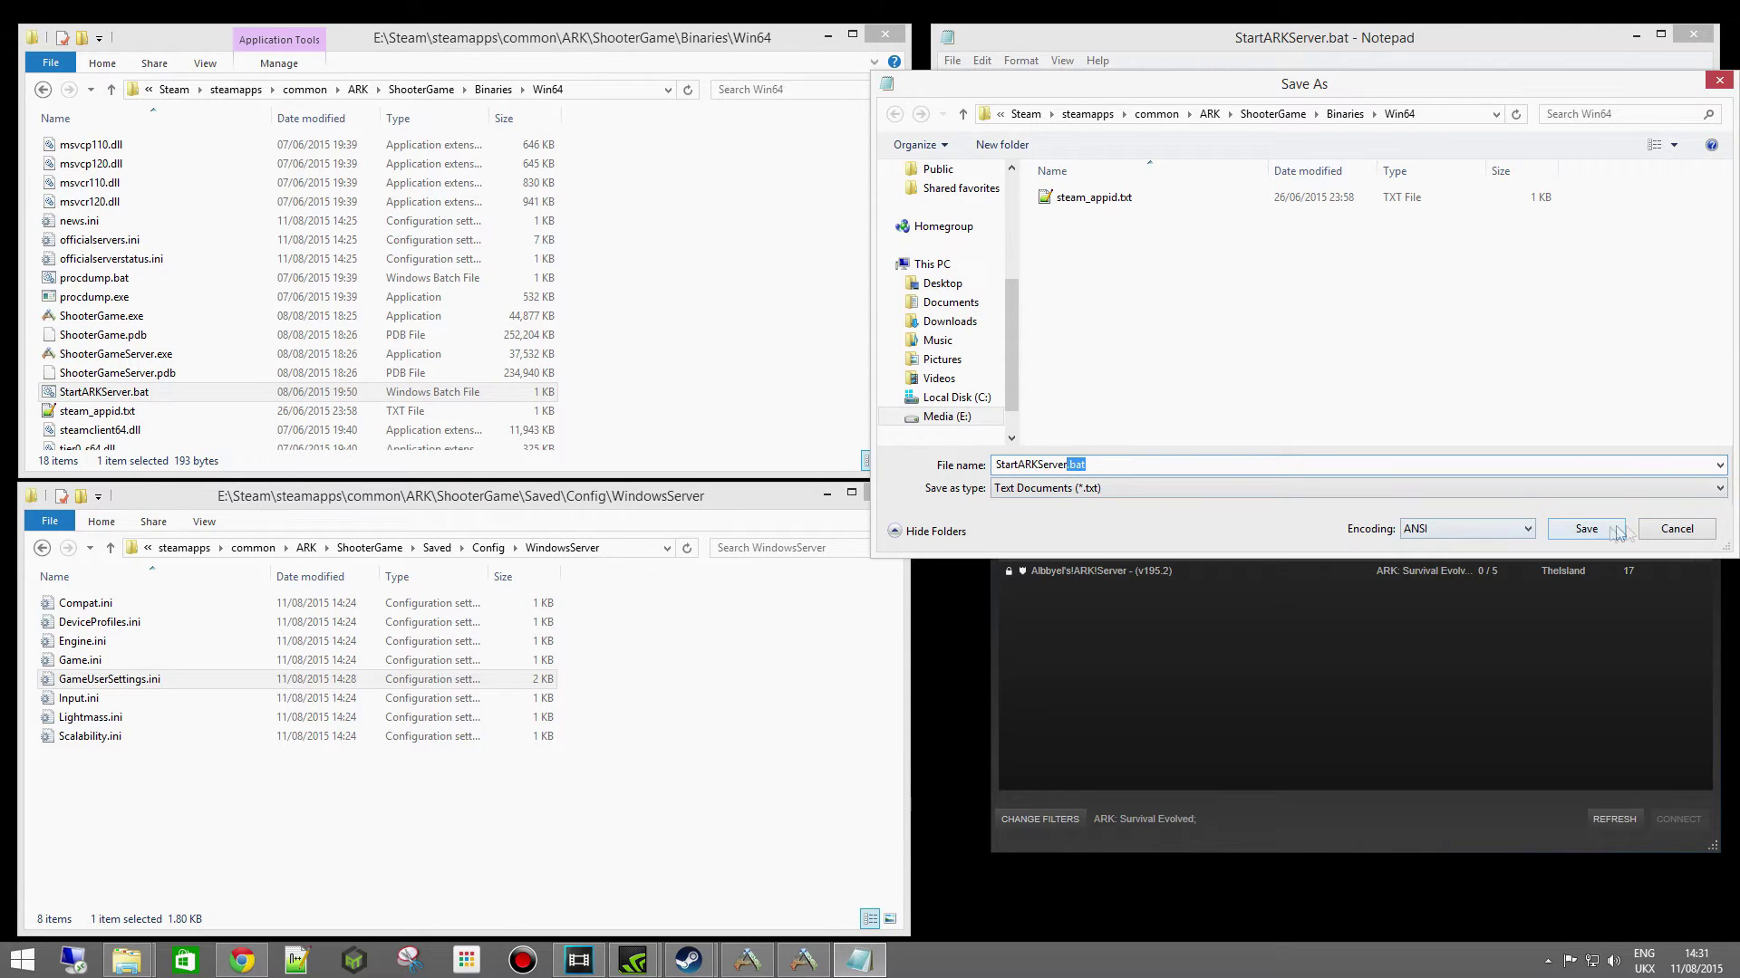
{"action": "left_click", "coordinate": [1667, 531]}
Show the desktop server shortcut, StartARKServer.bat in Win64, and the running server console
{"action": "left_click", "coordinate": [997, 312]}
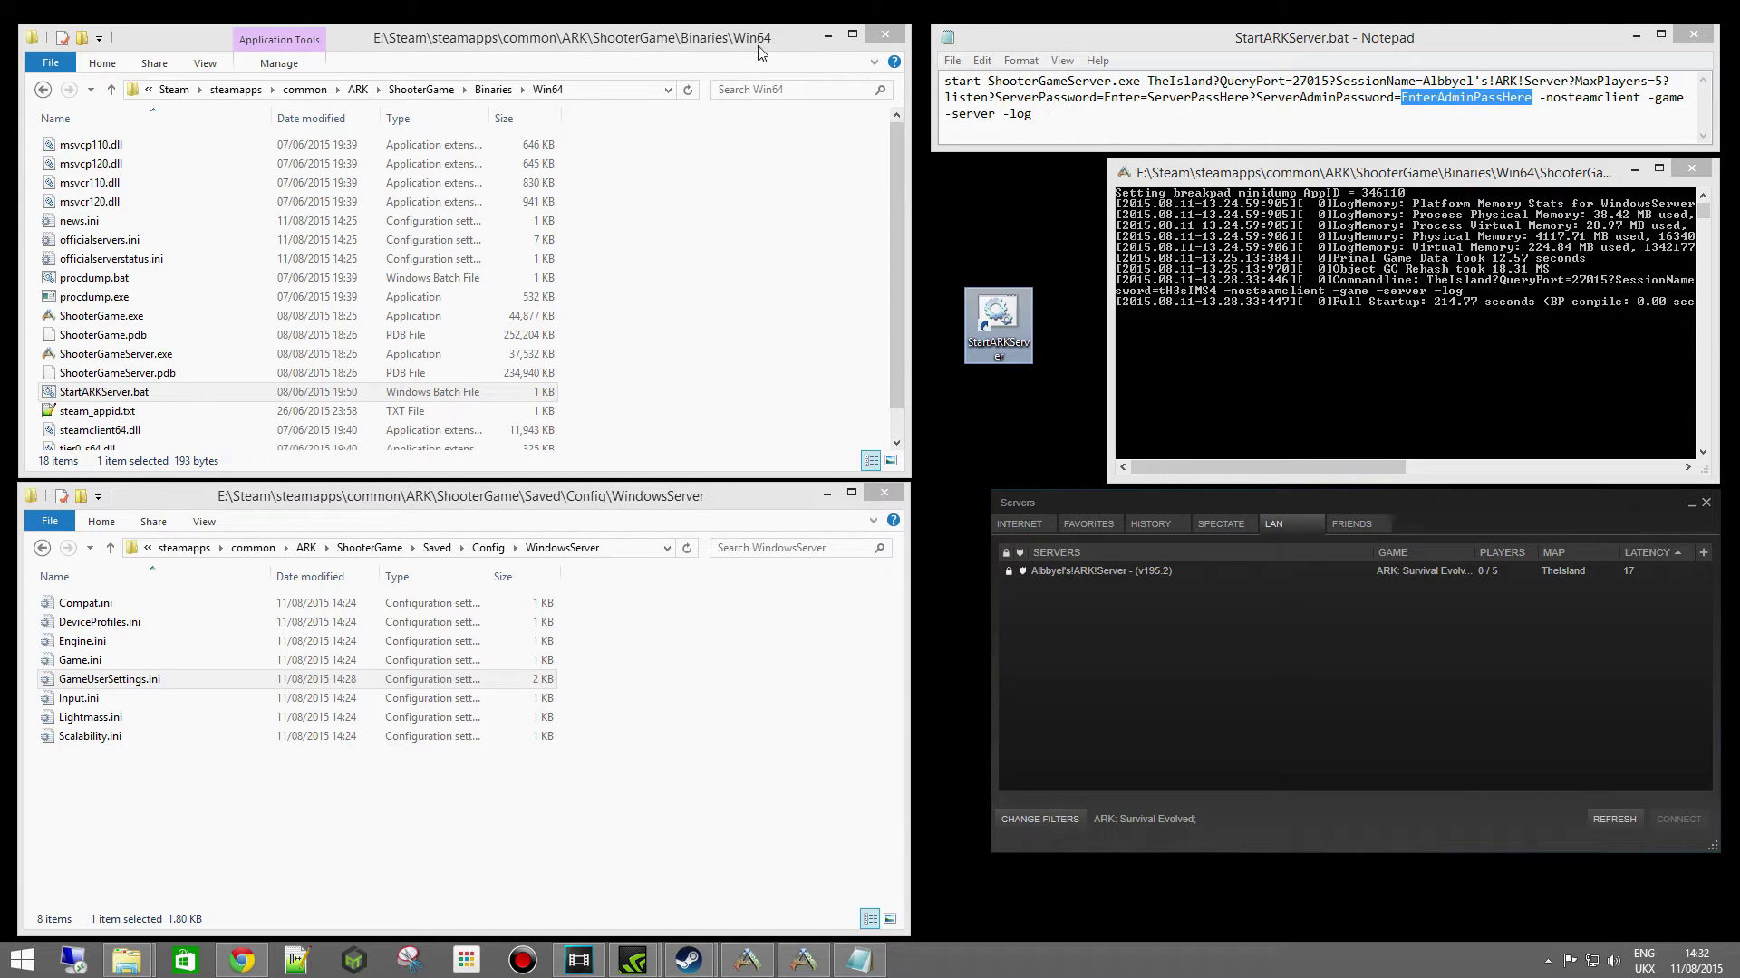
{"action": "left_click", "coordinate": [165, 396]}
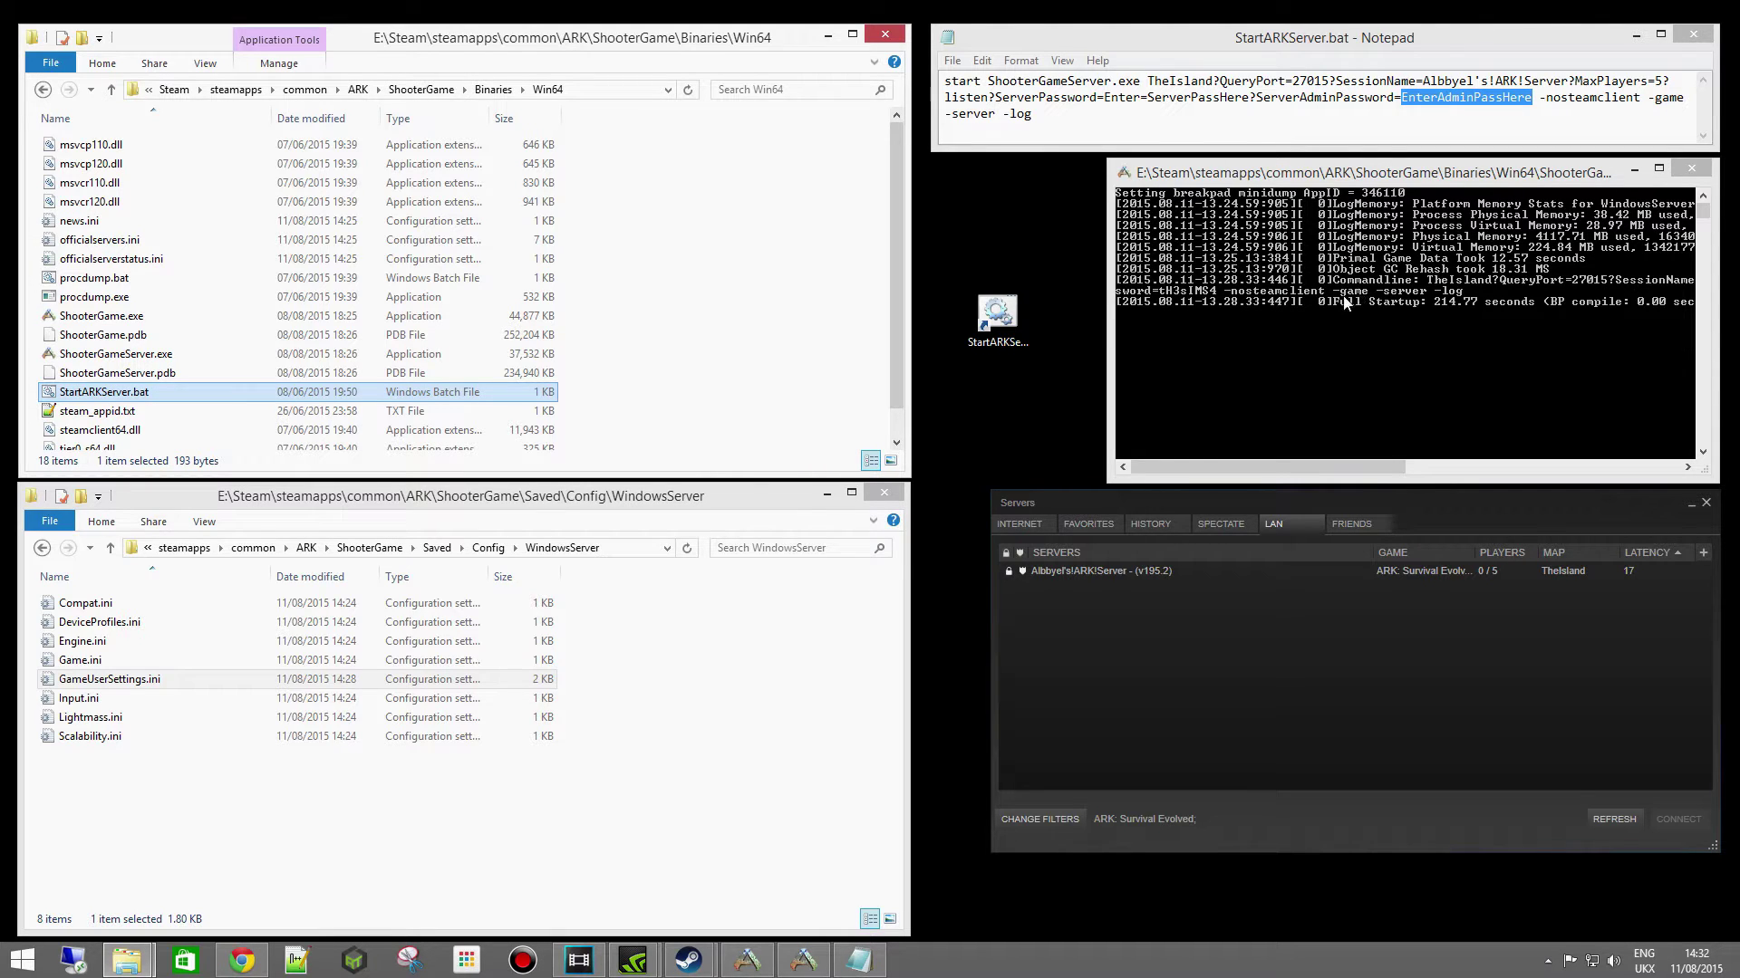
{"action": "left_click", "coordinate": [1447, 186]}
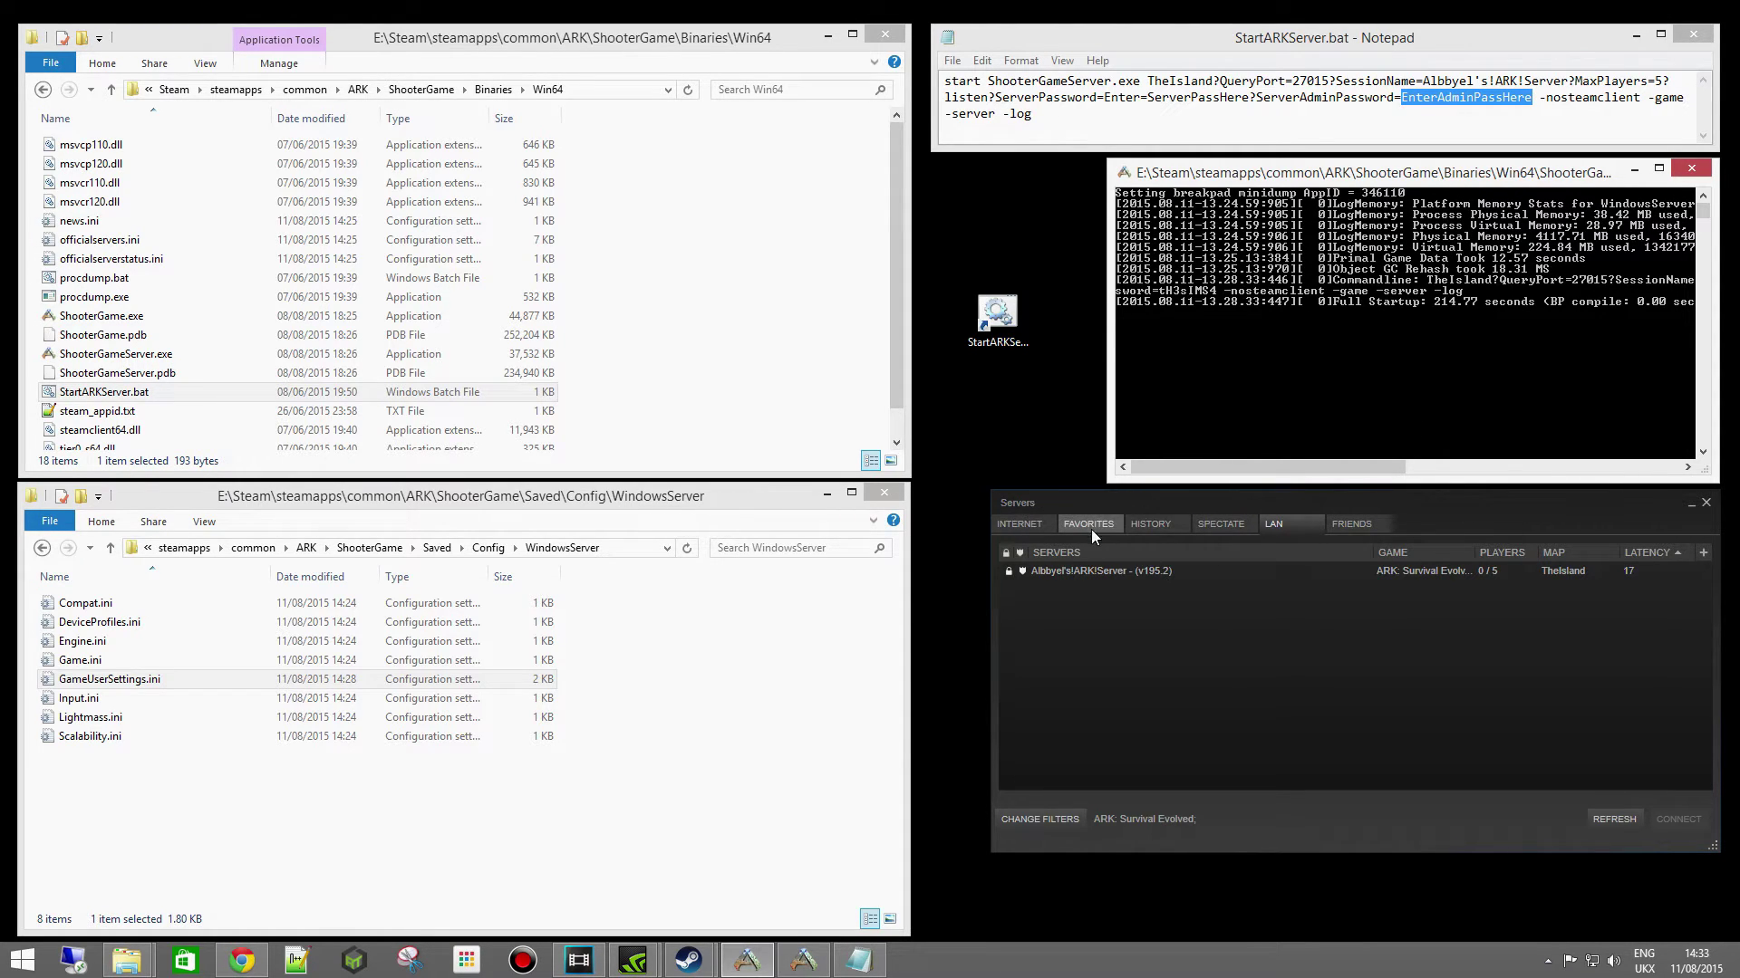
Show where Steam's main window opens the server browser, then minimise it
{"action": "mouse_move", "coordinate": [688, 961]}
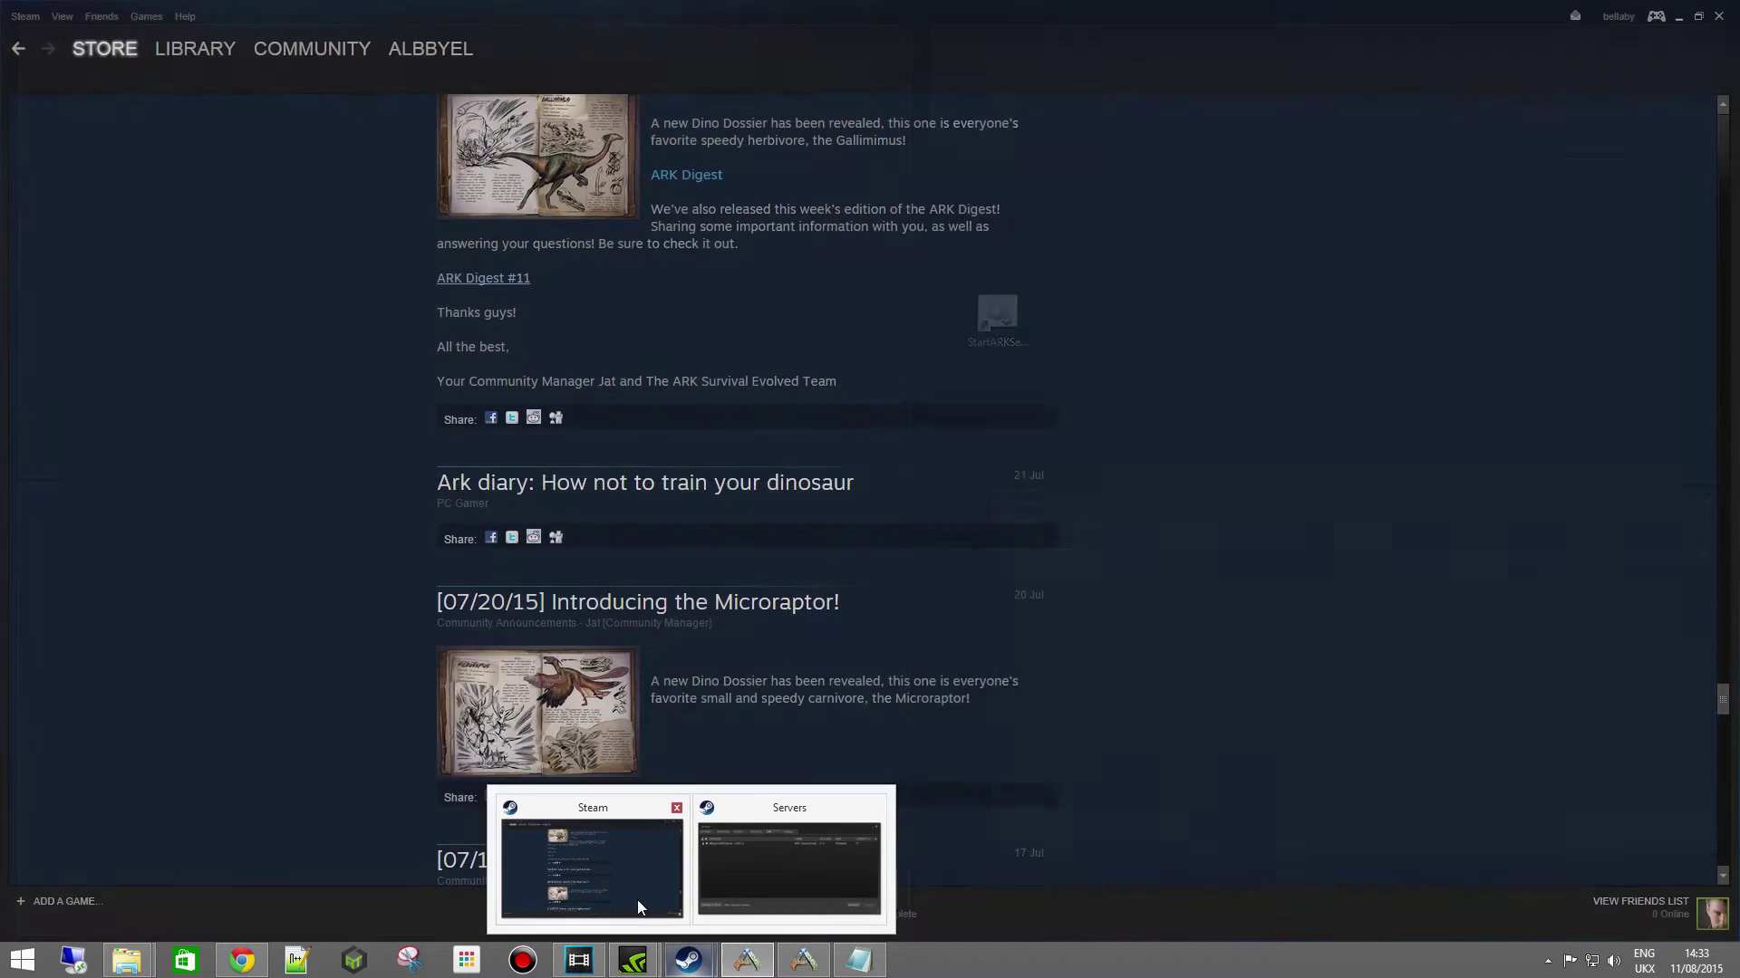
{"action": "left_click", "coordinate": [637, 899]}
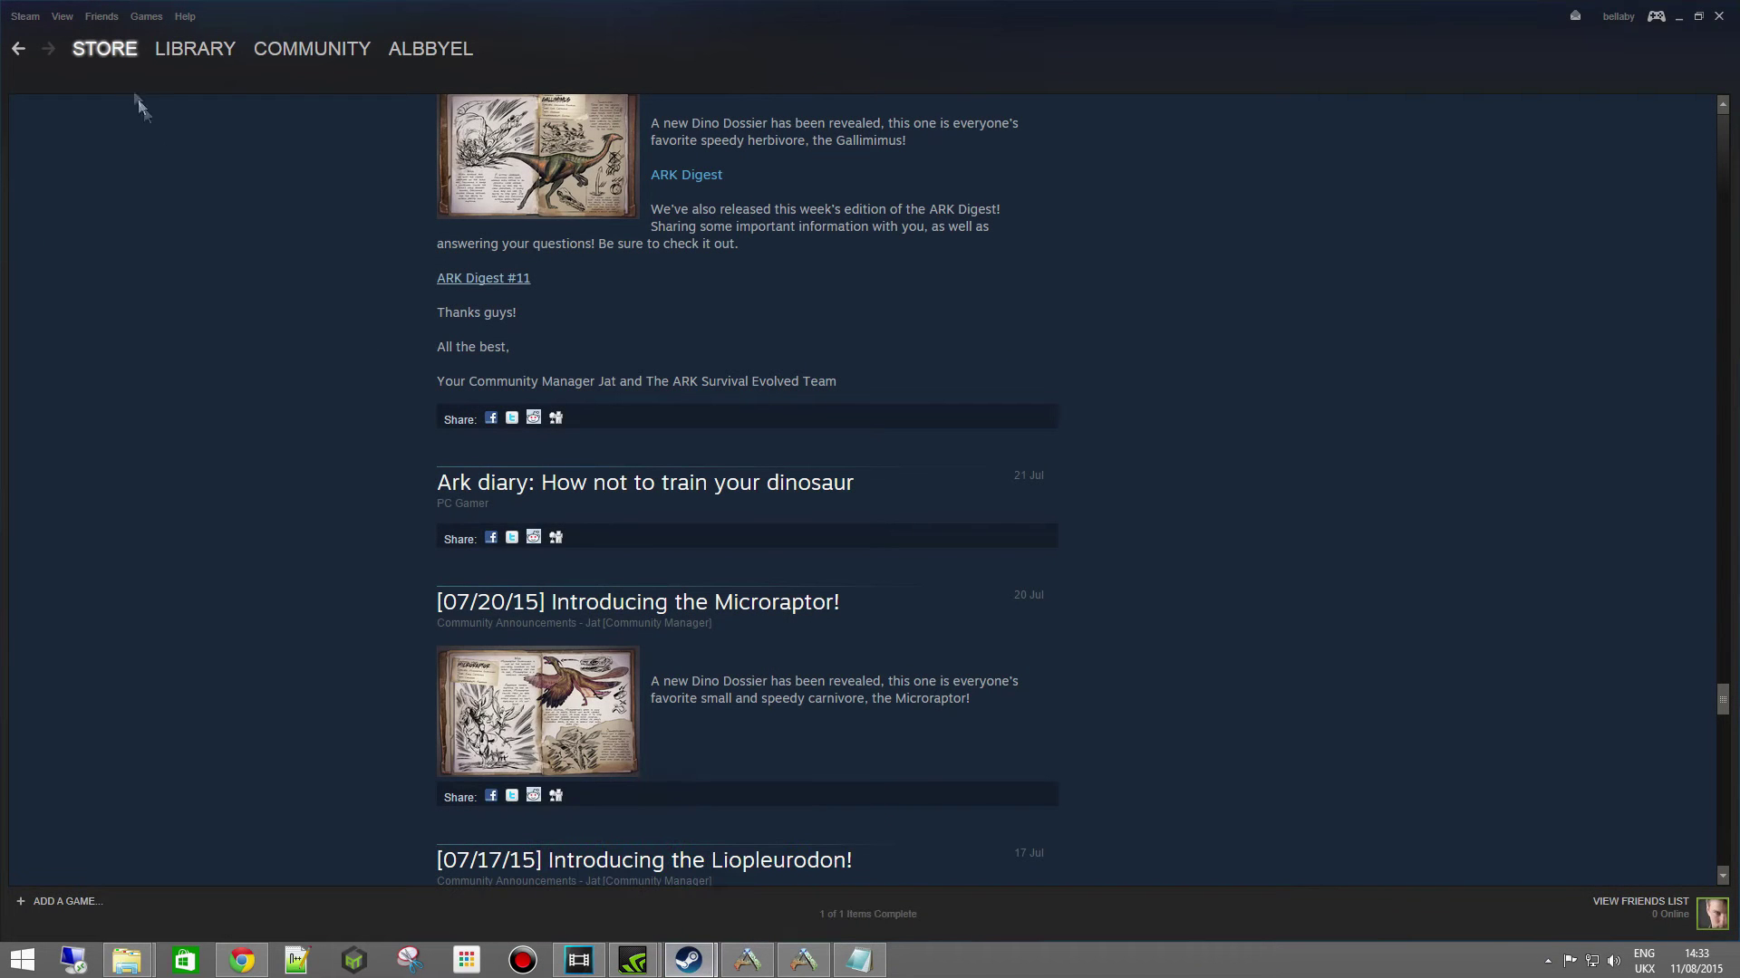
{"action": "left_click", "coordinate": [61, 16]}
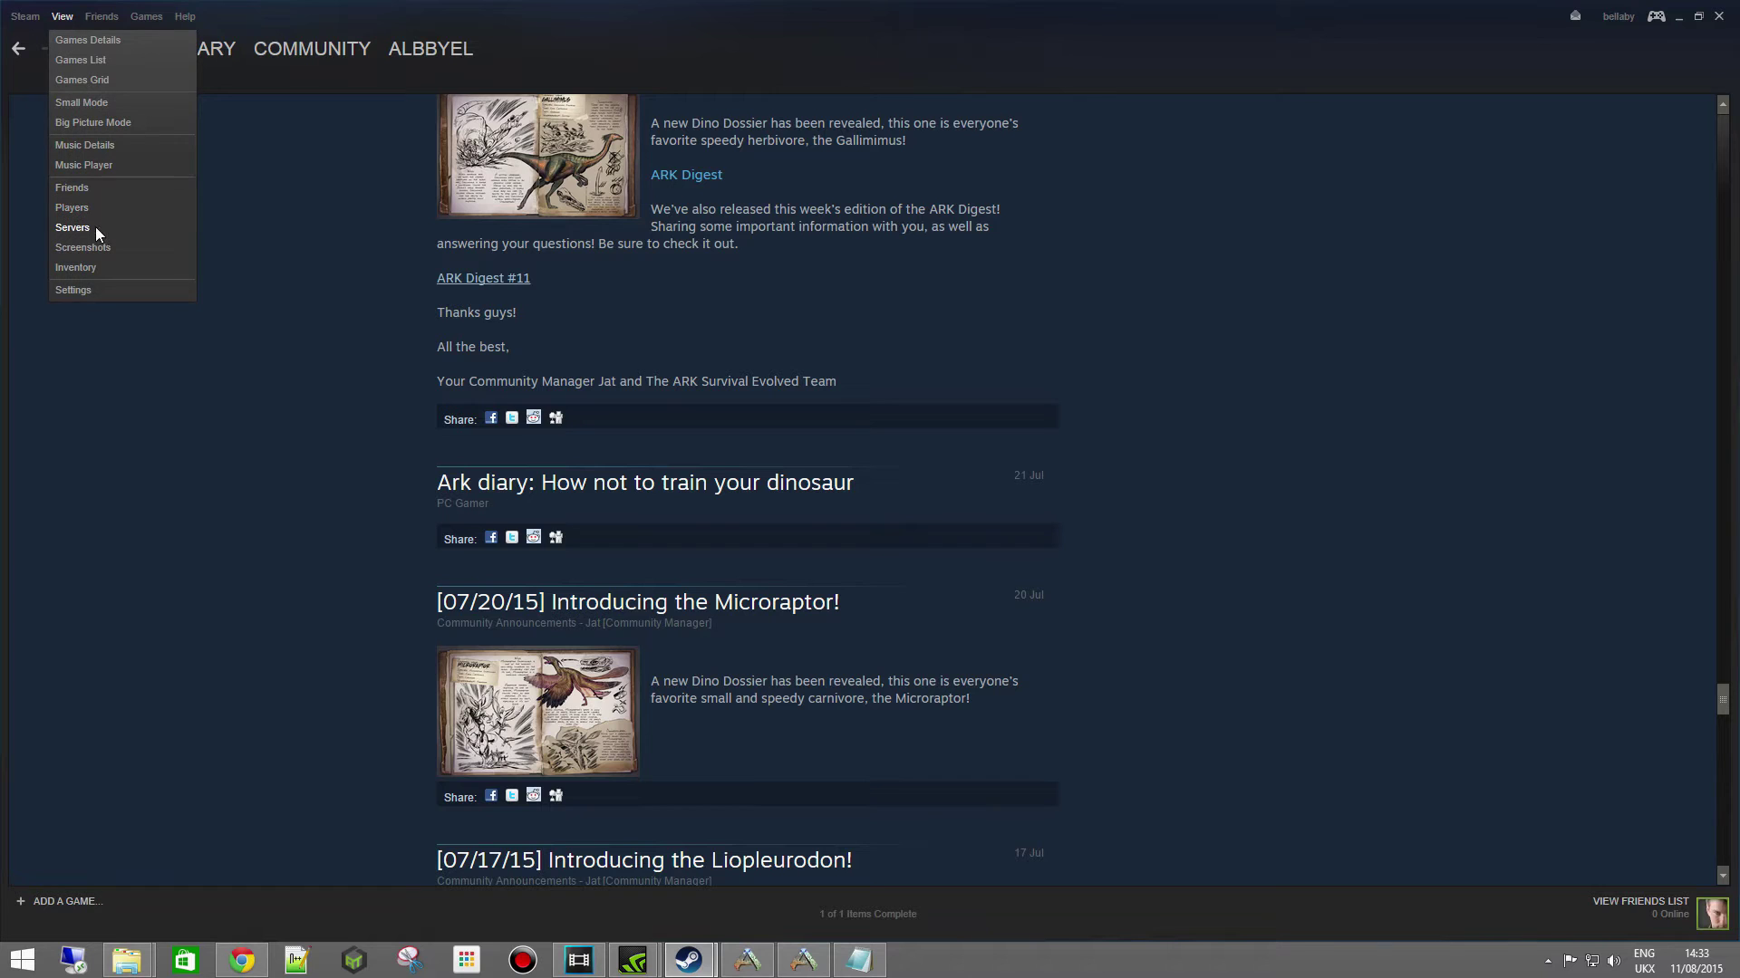
{"action": "left_click", "coordinate": [1679, 17]}
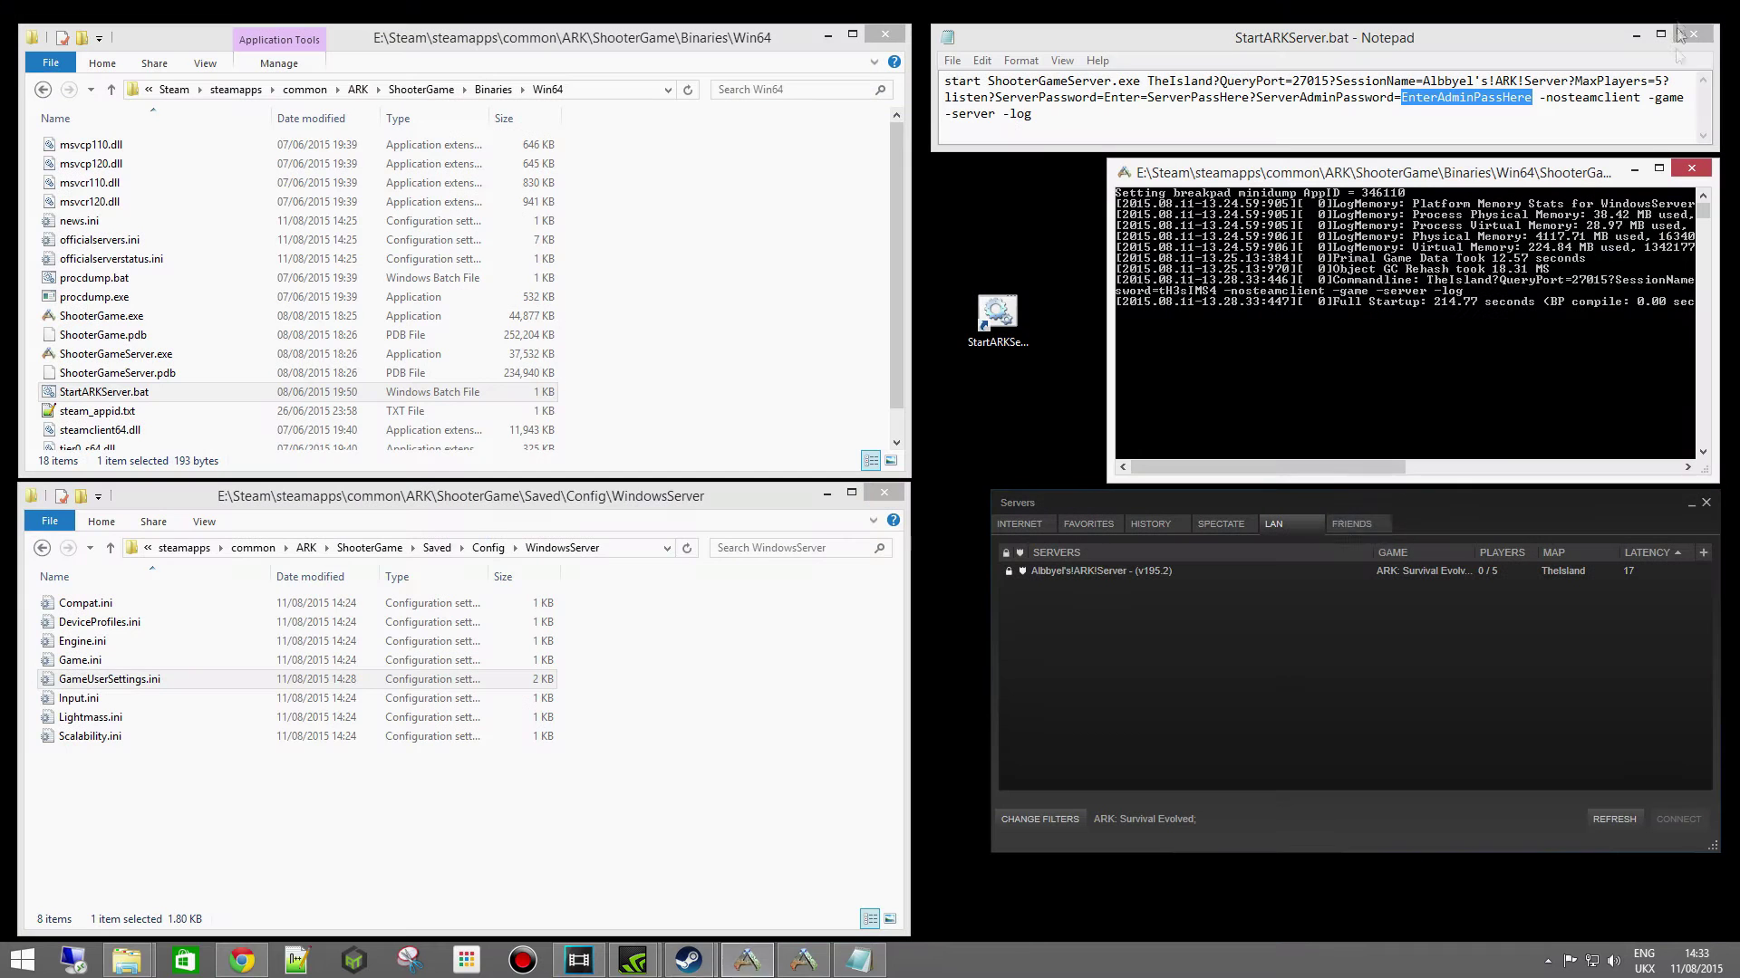
Select the ARK server in the LAN and Internet lists, then switch to the ARK game
{"action": "left_click", "coordinate": [1248, 572]}
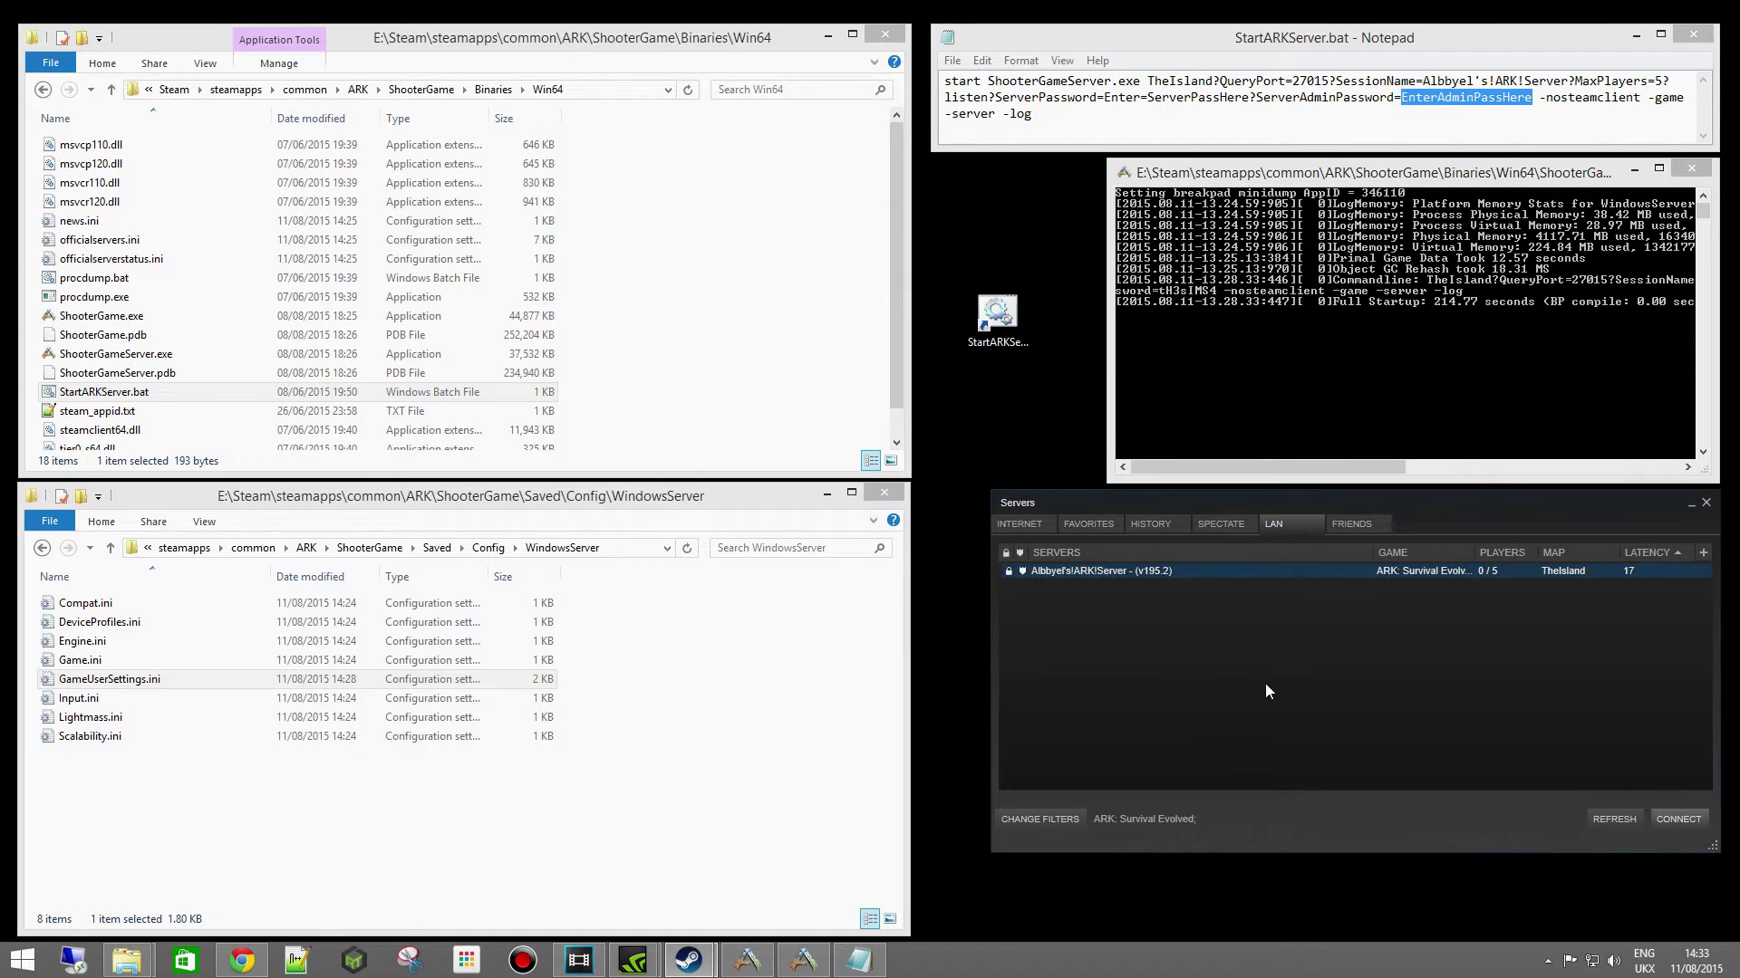
{"action": "left_click", "coordinate": [1044, 528]}
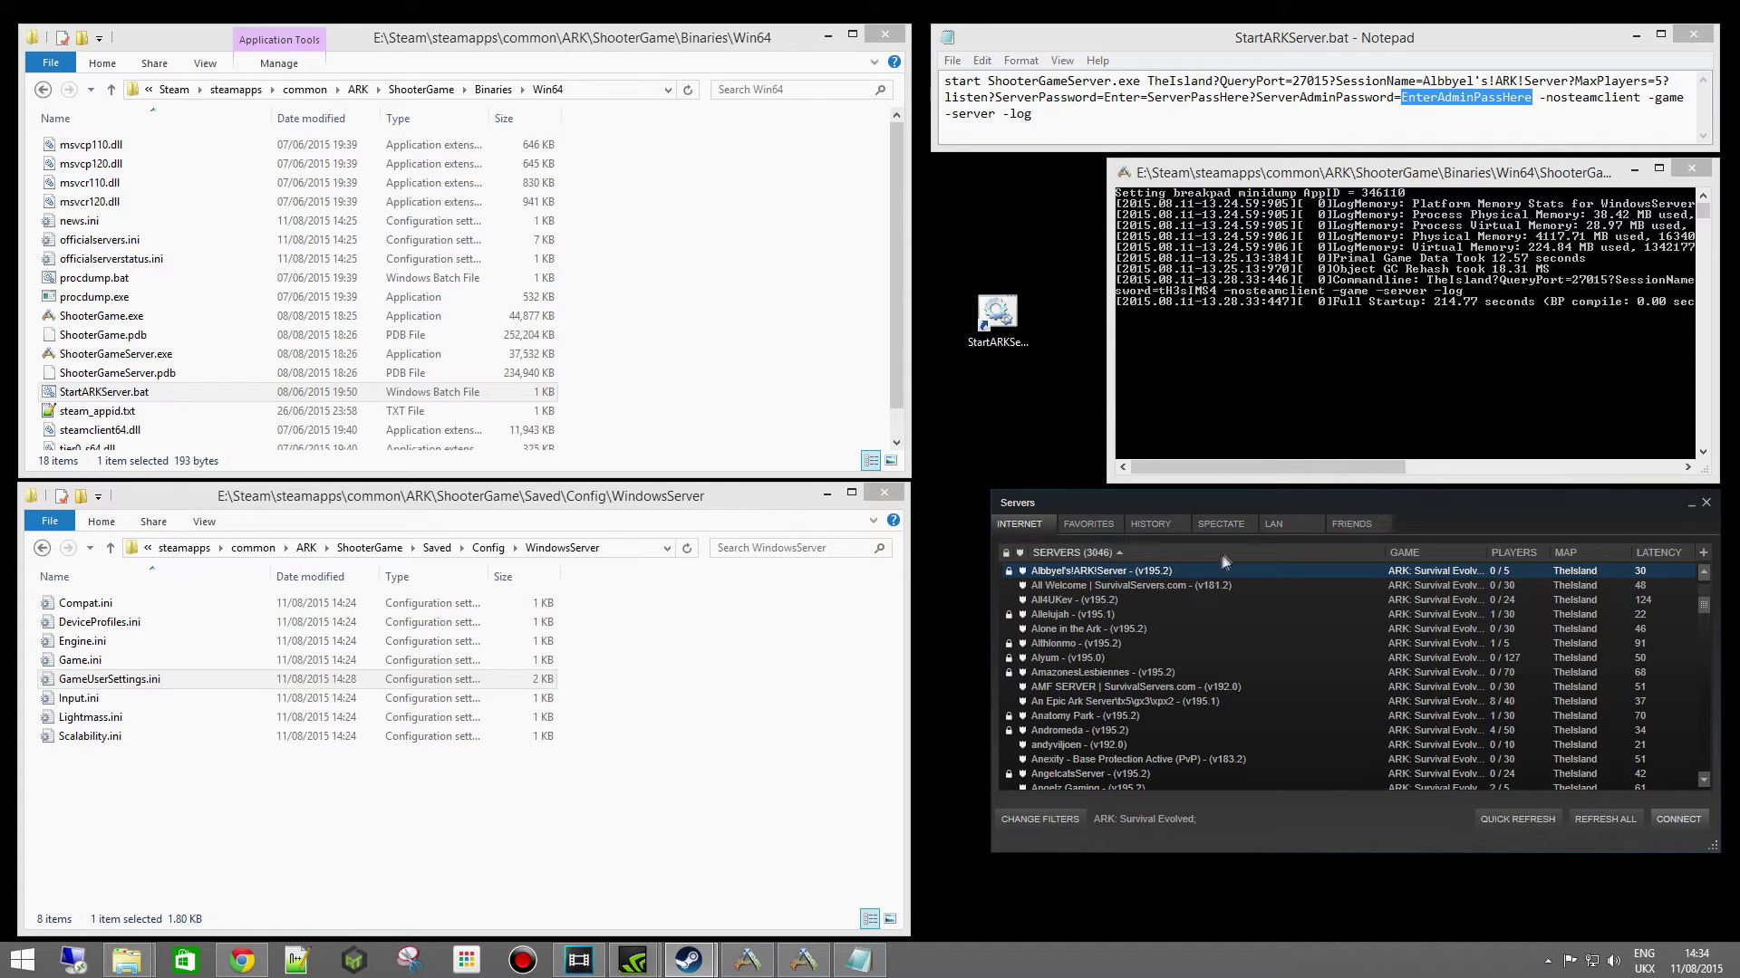
{"action": "left_click", "coordinate": [1275, 526]}
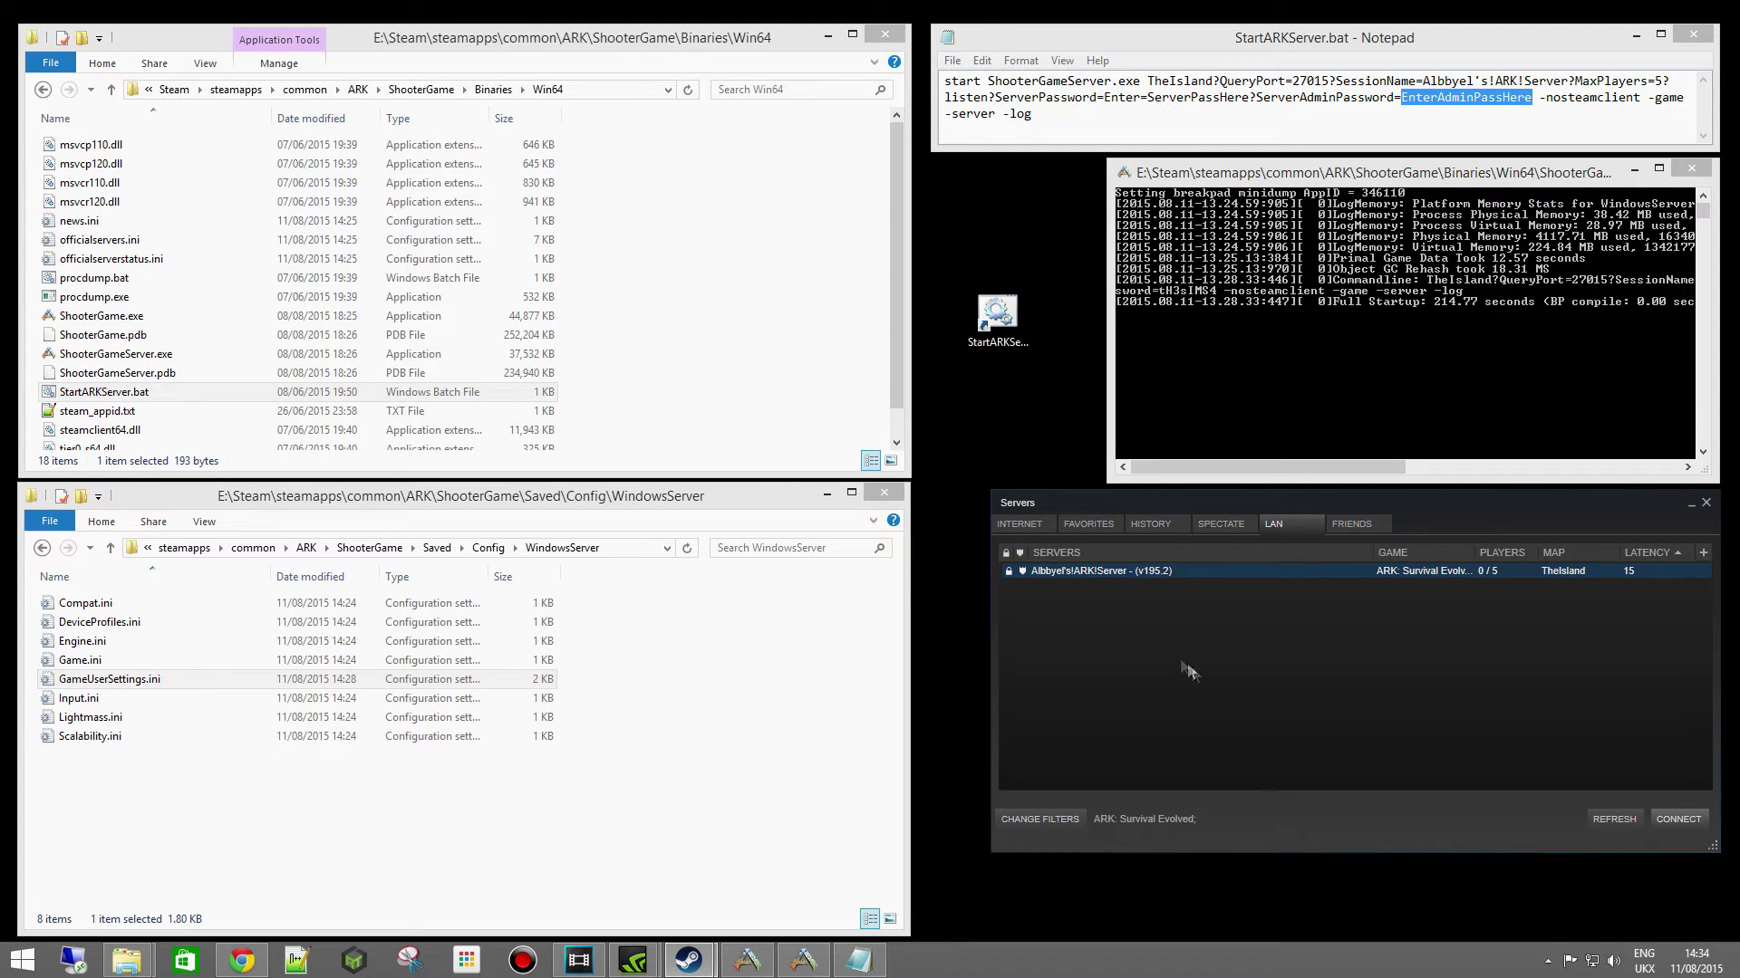
{"action": "left_click", "coordinate": [1019, 524]}
{"action": "left_click", "coordinate": [1214, 573]}
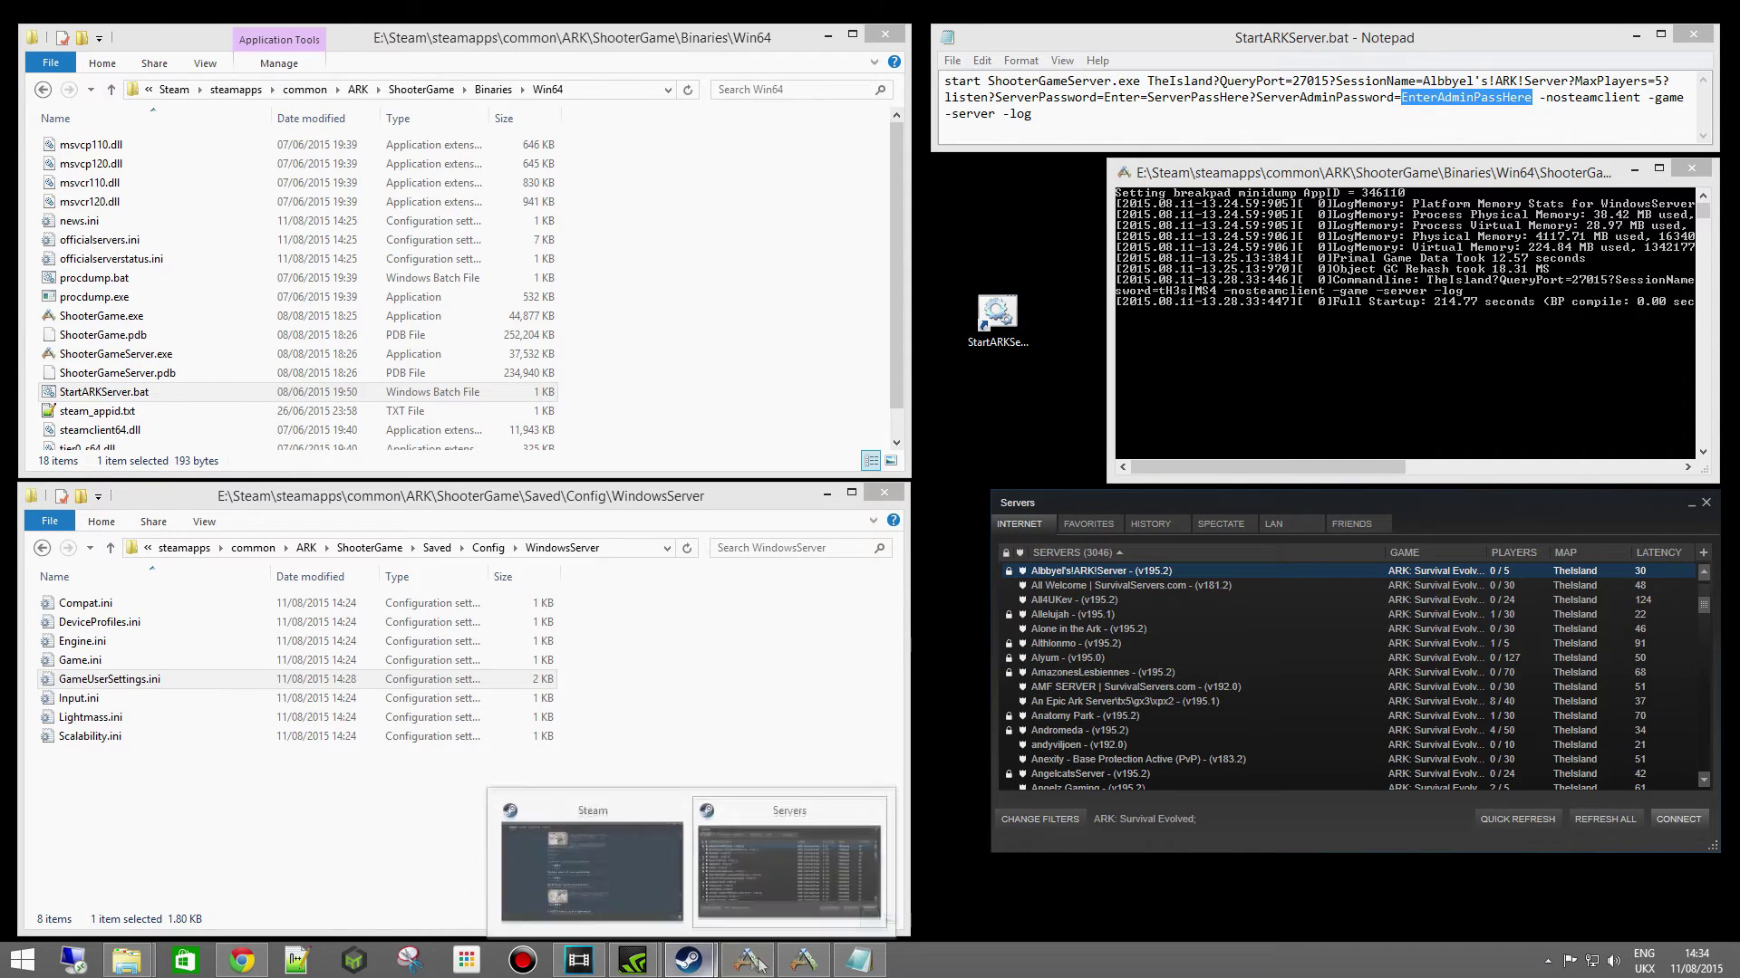
{"action": "left_click", "coordinate": [785, 967]}
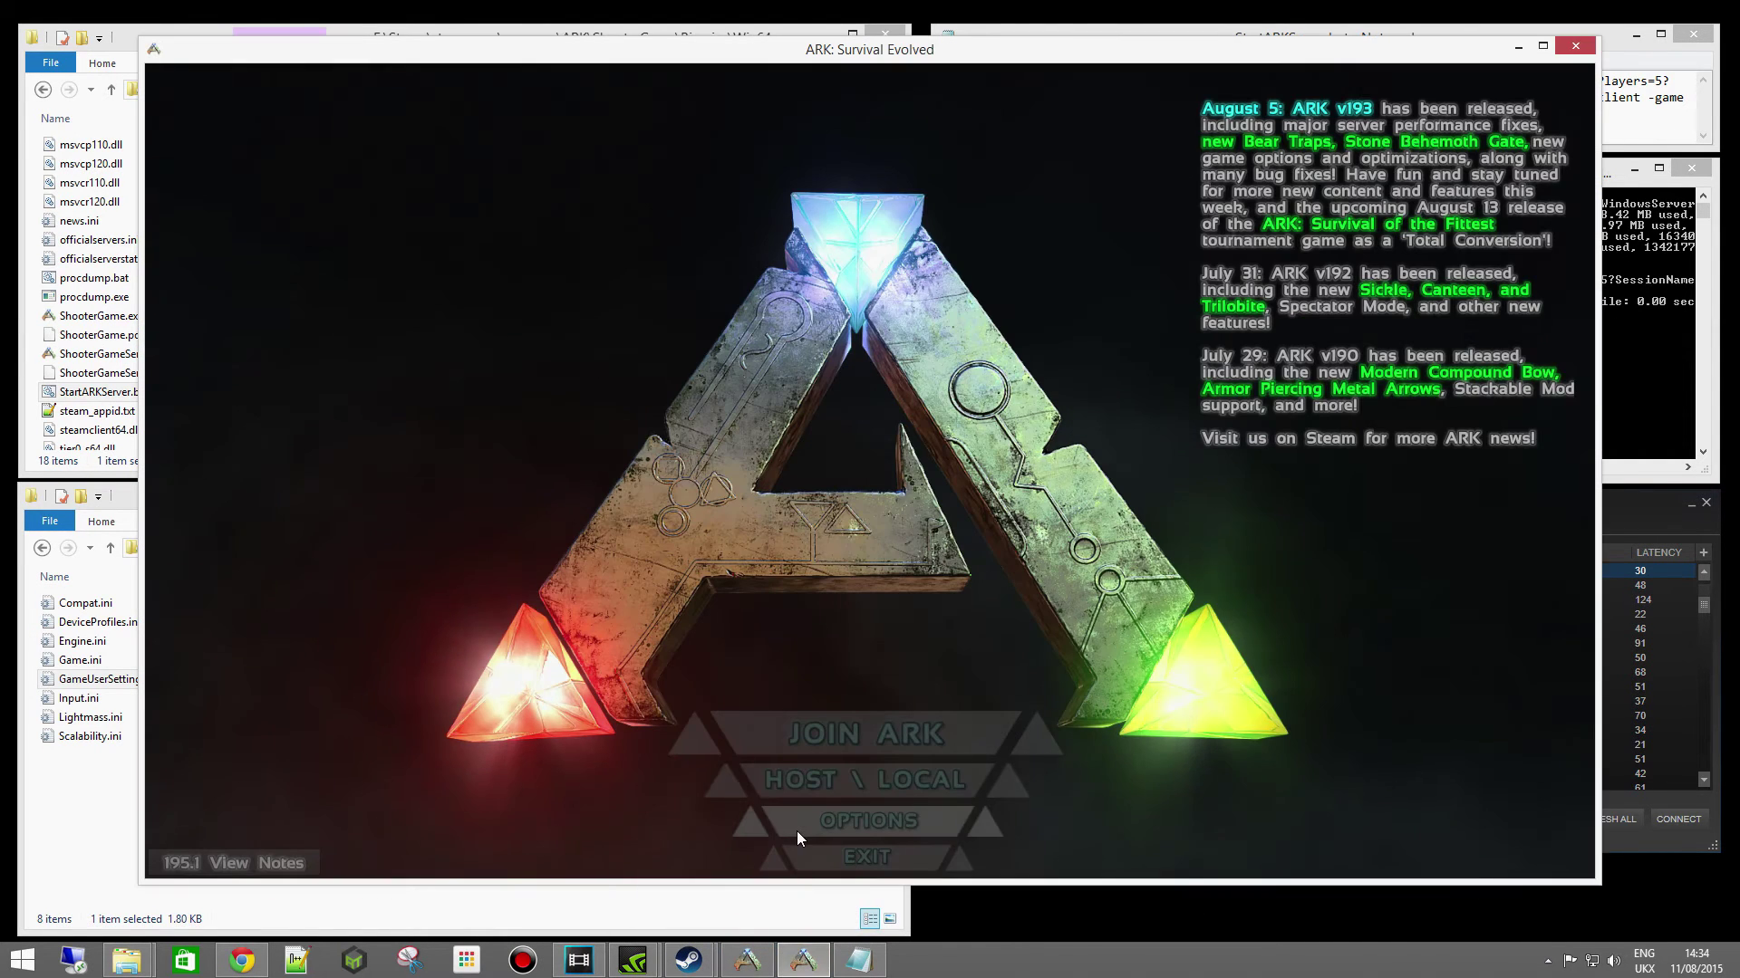
Open the session list under UnOfficial and filter it by the new server's name
{"action": "left_click", "coordinate": [852, 741]}
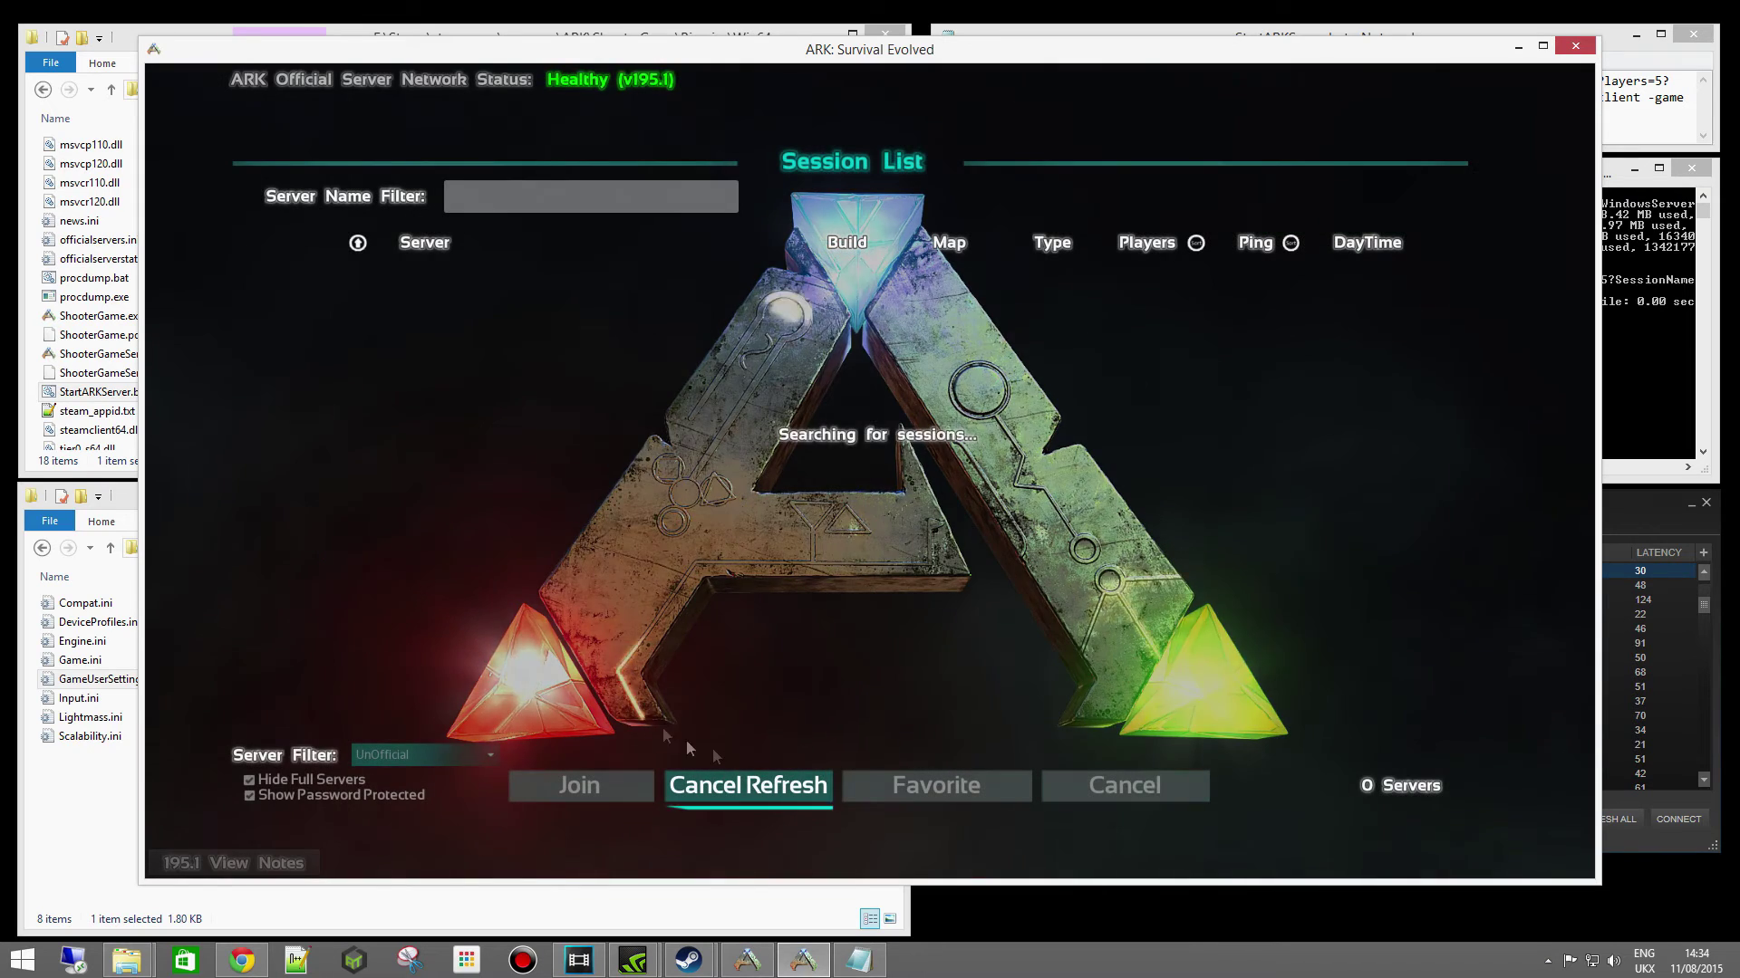
{"action": "left_click", "coordinate": [454, 757]}
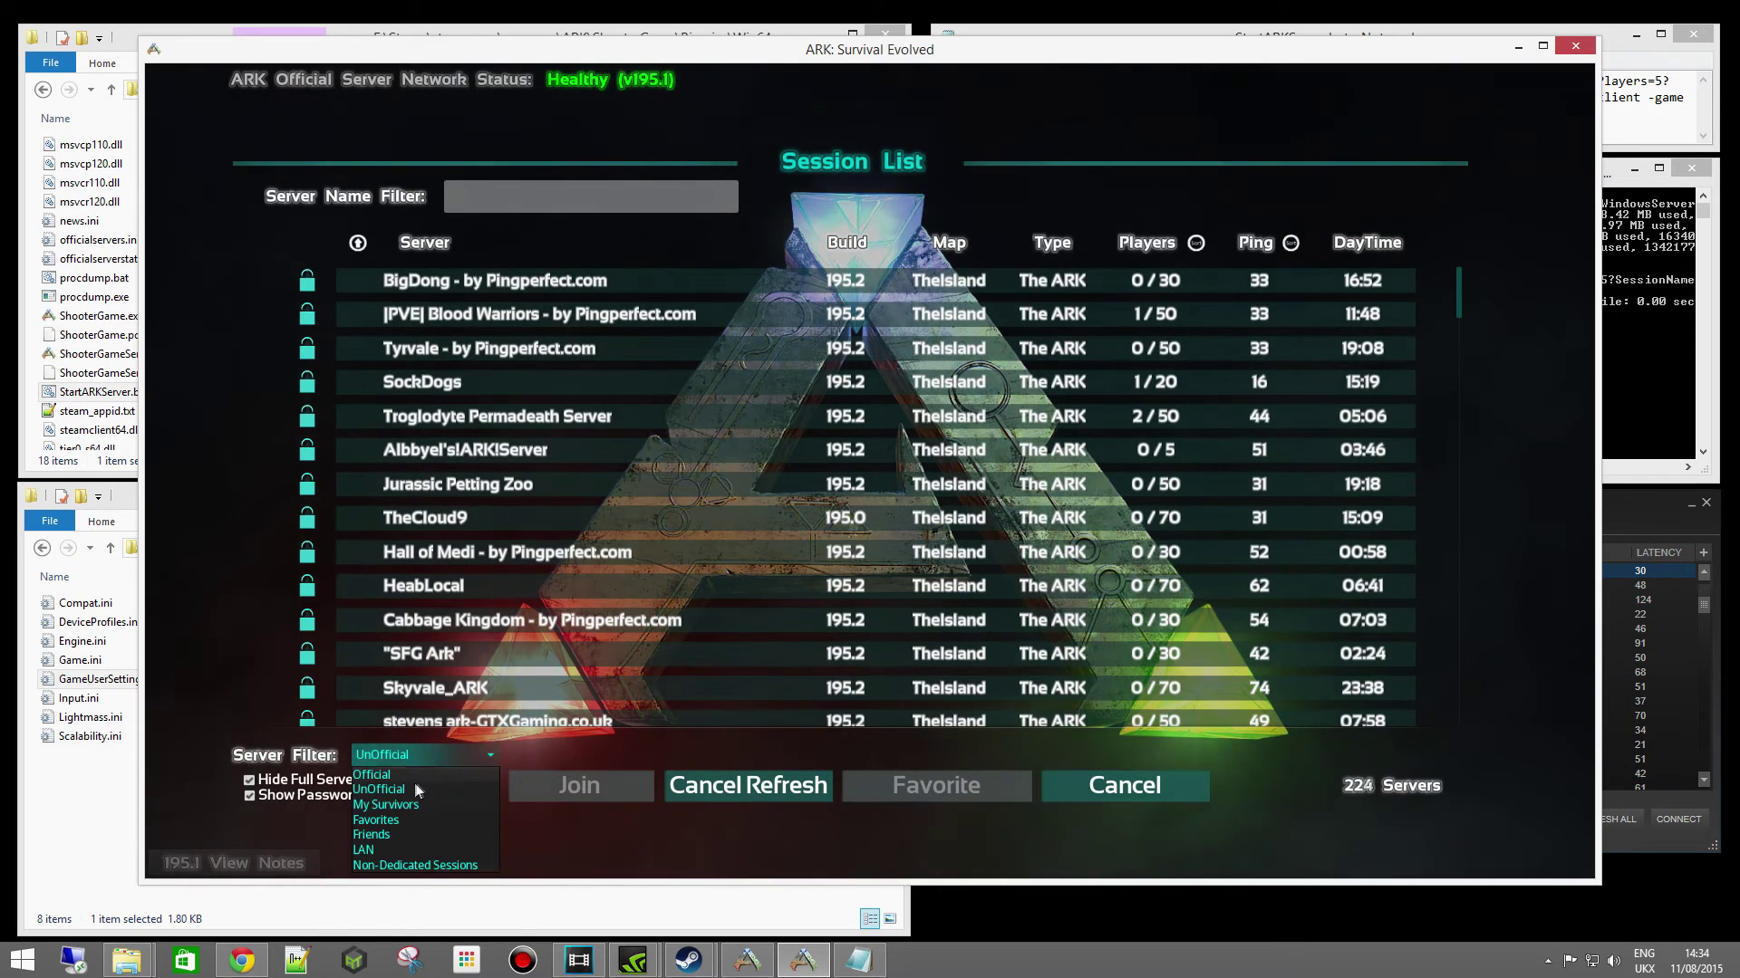
{"action": "left_click", "coordinate": [405, 784]}
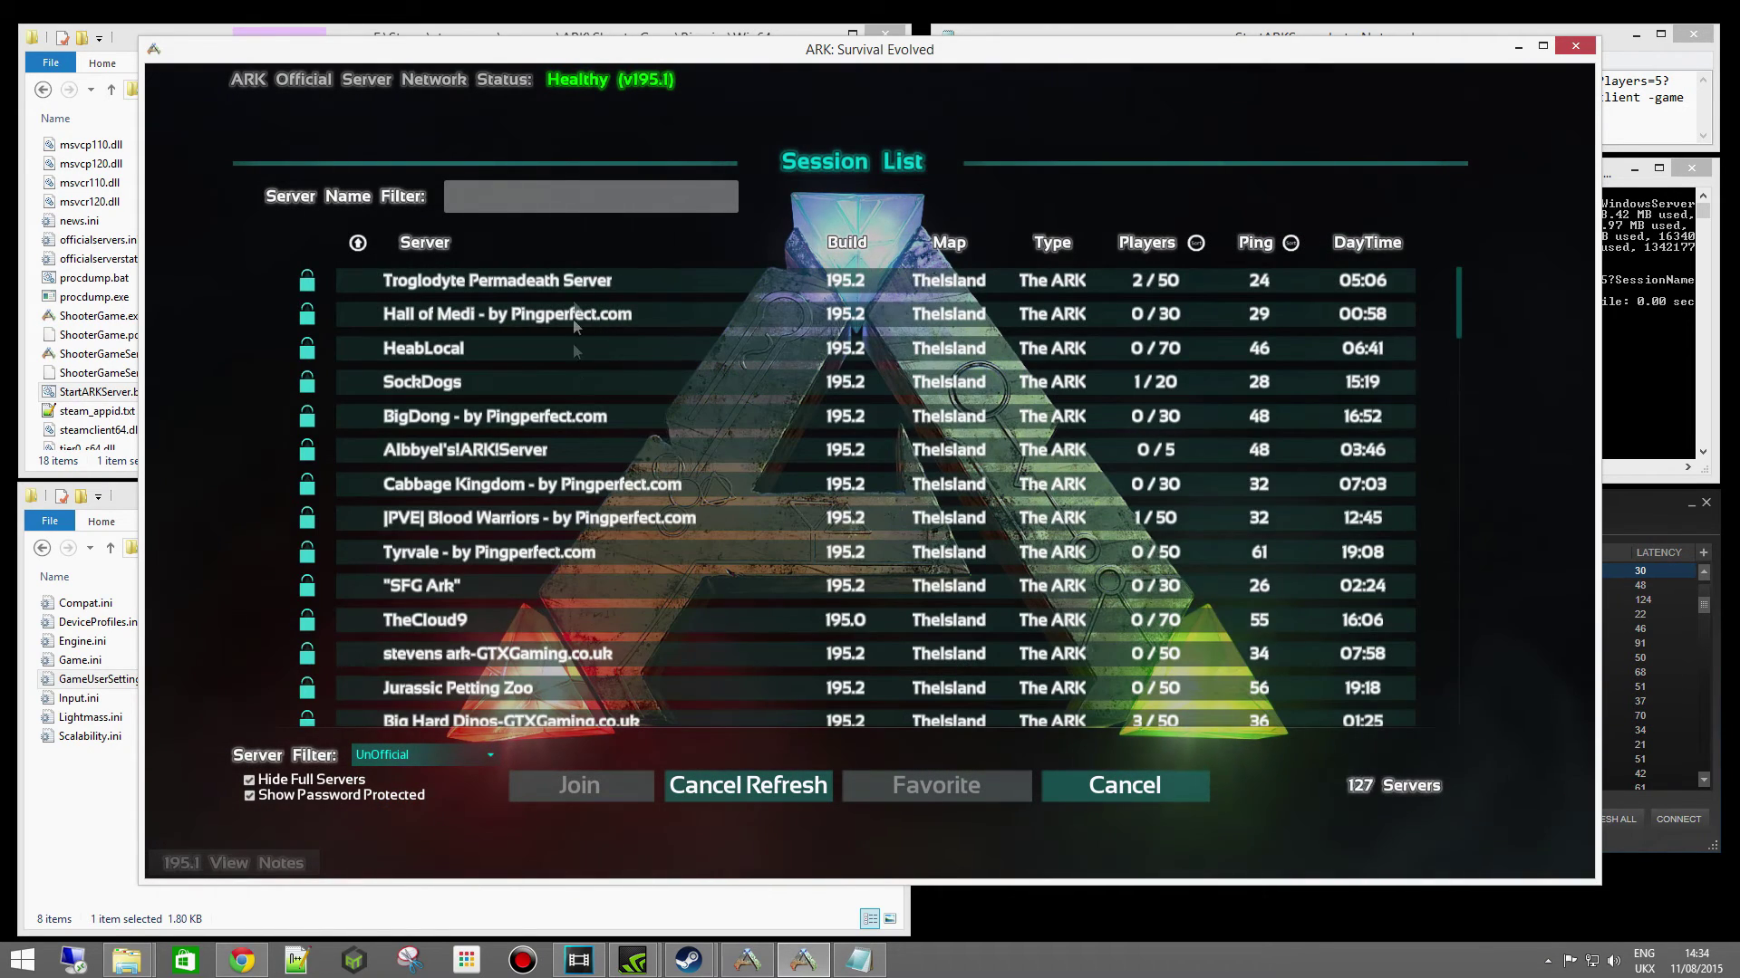
{"action": "left_click", "coordinate": [598, 192]}
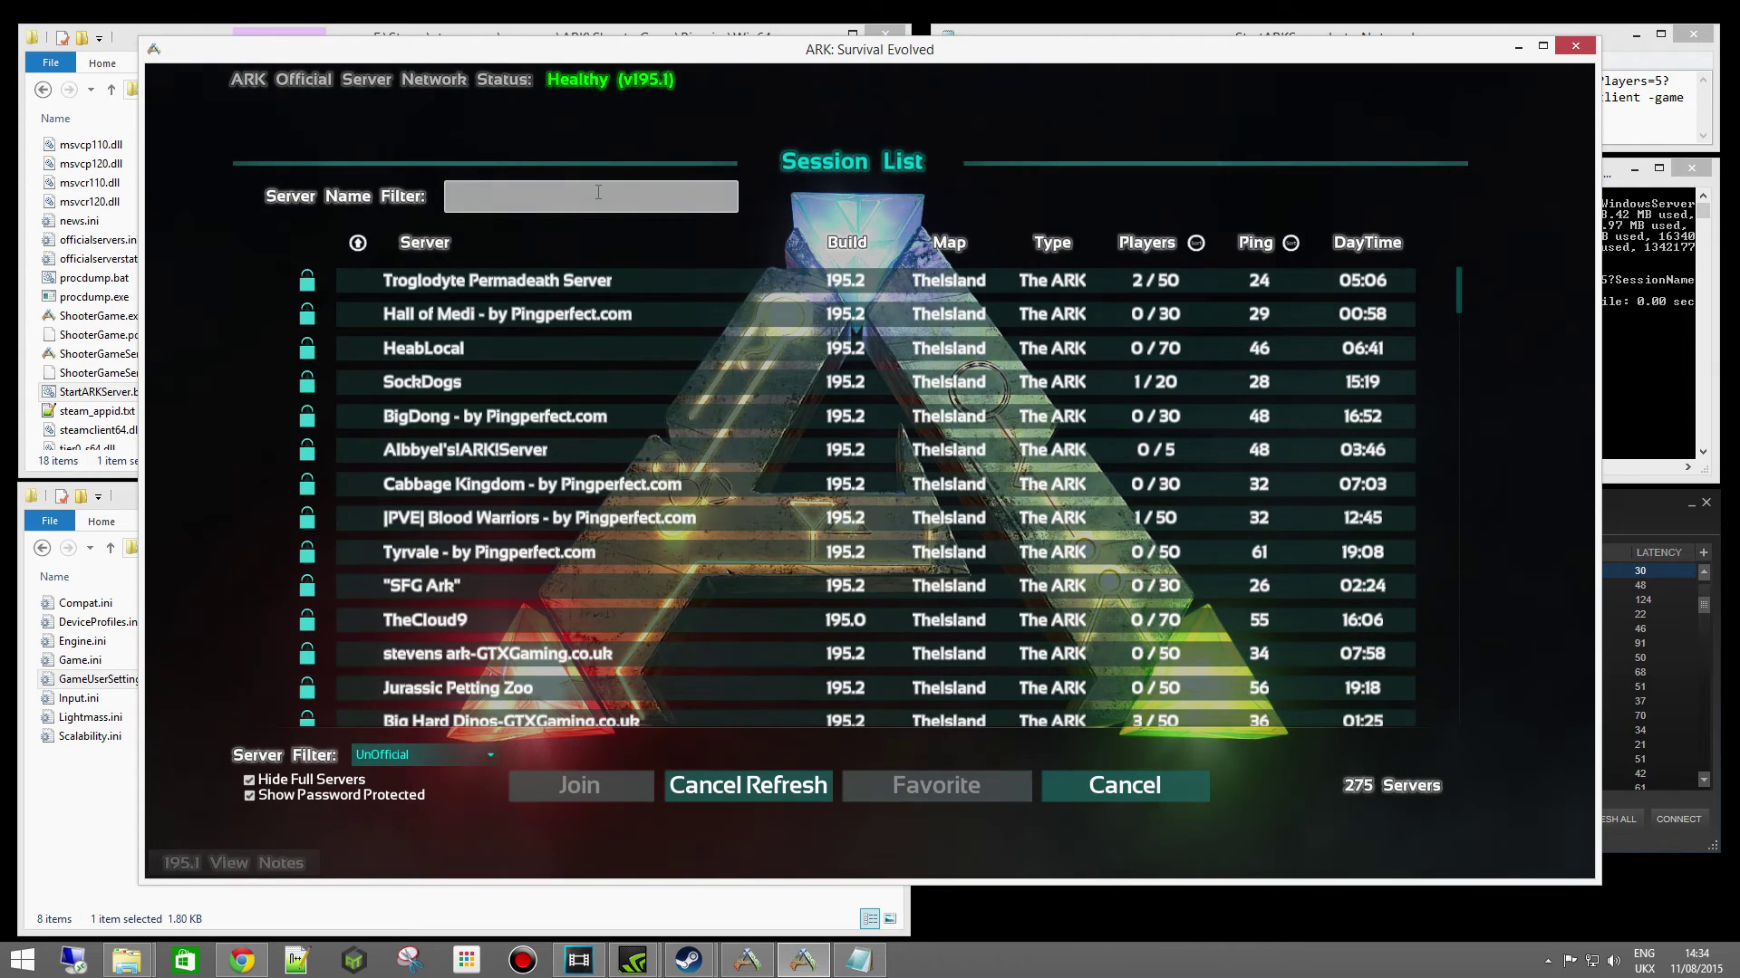
{"action": "type", "text": "a"}
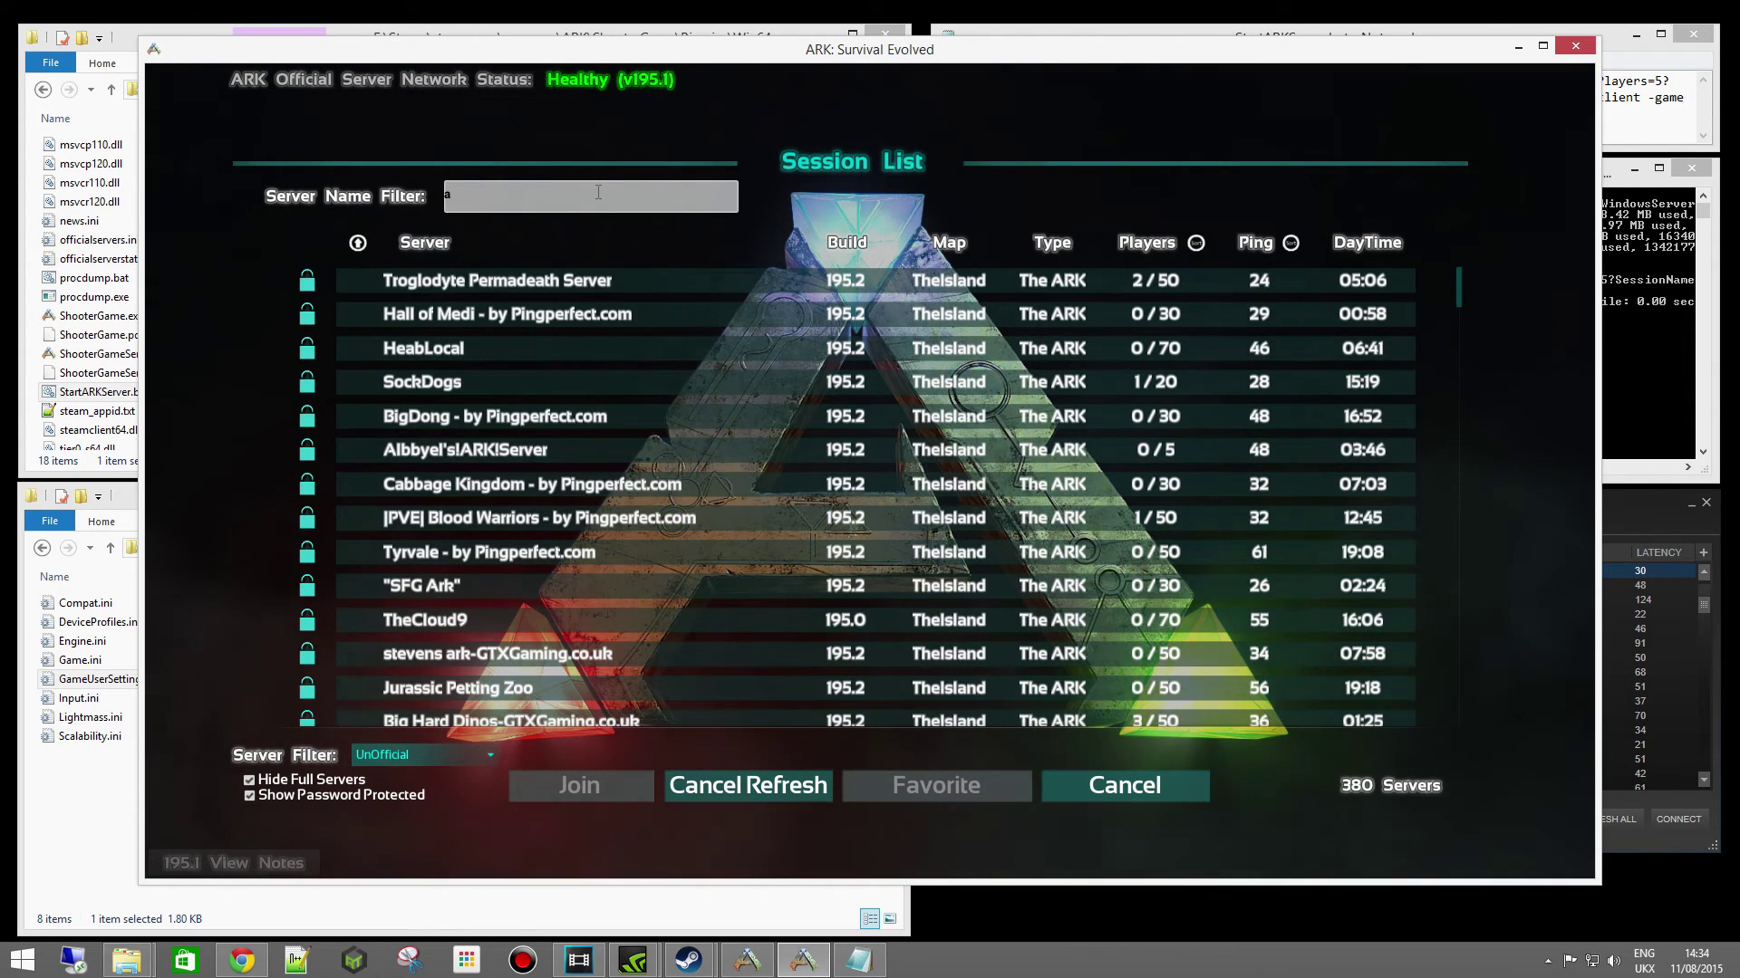
{"action": "type", "text": "lbb"}
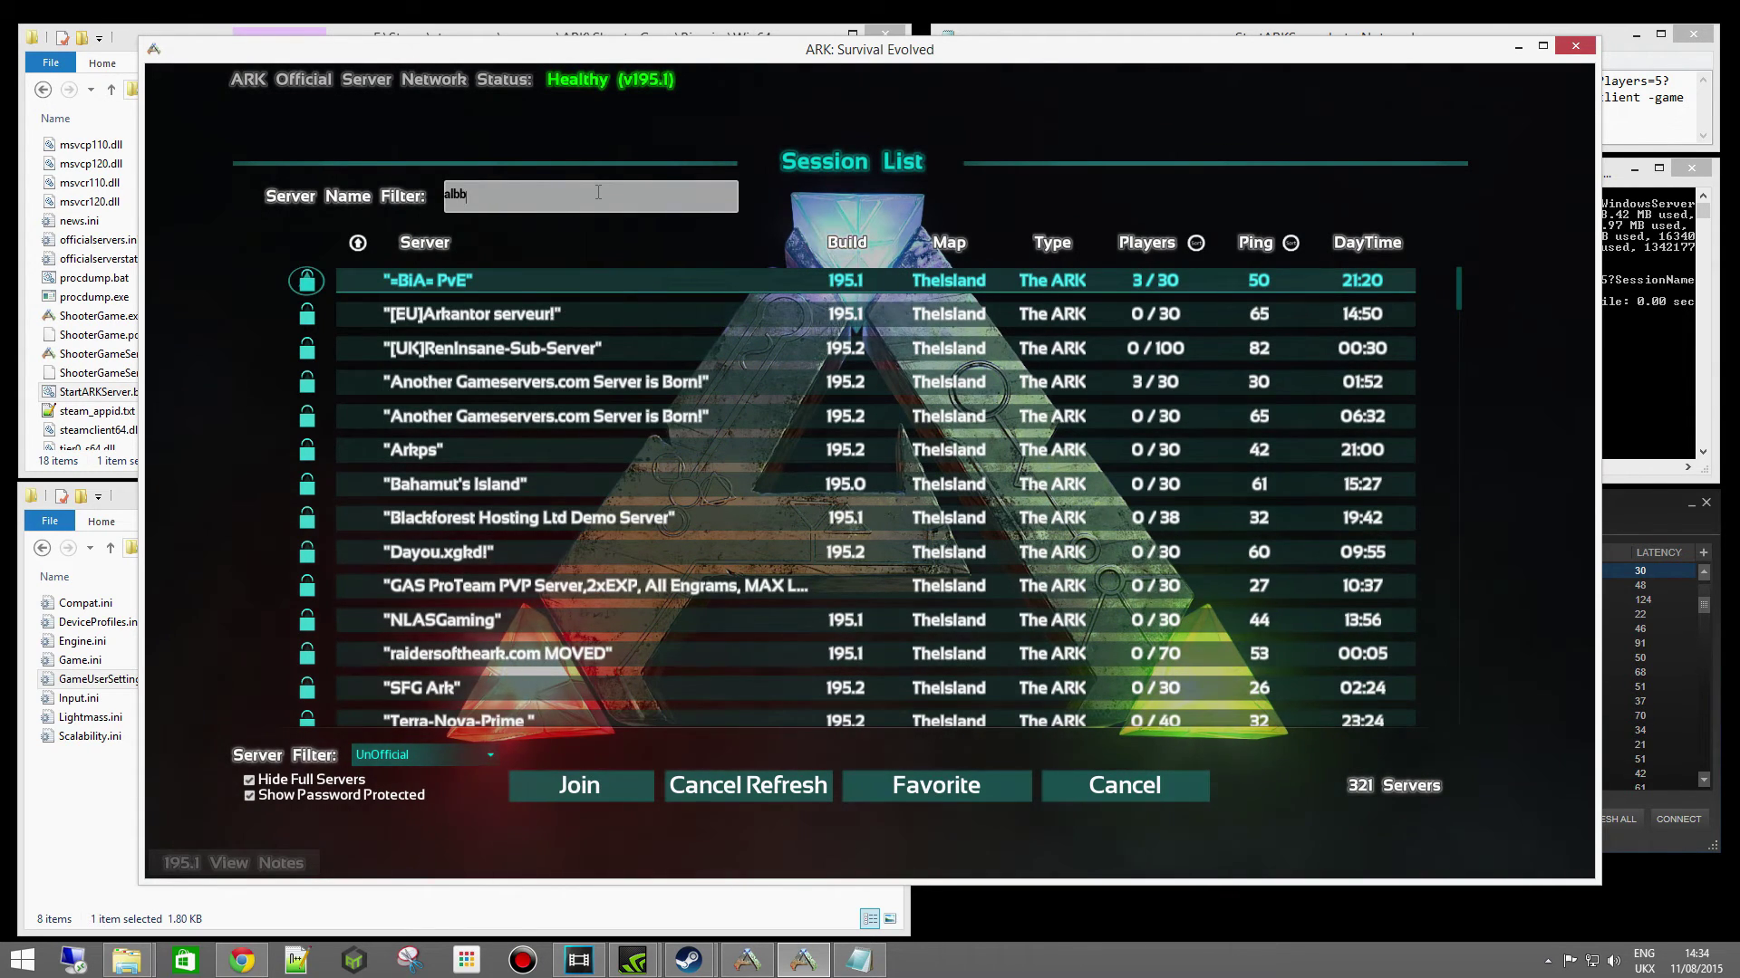
{"action": "type", "text": "ye"}
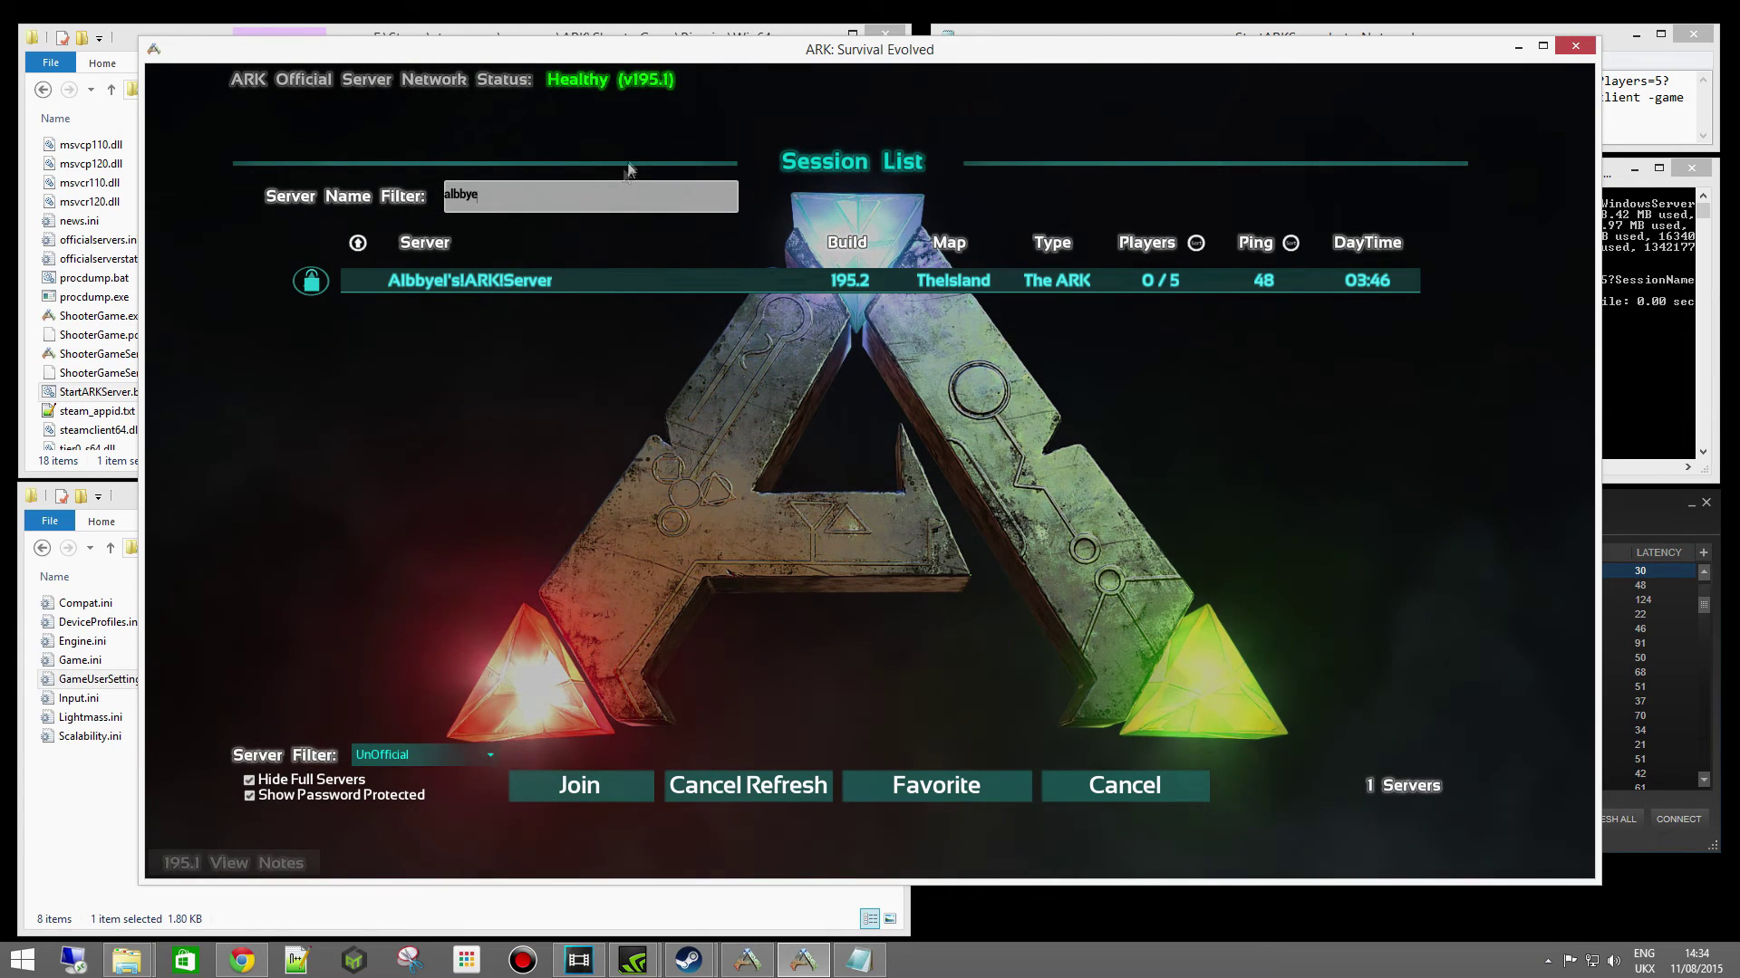
Switch the Server Filter to LAN, then My Survivors, and select the new server
{"action": "left_click", "coordinate": [486, 753]}
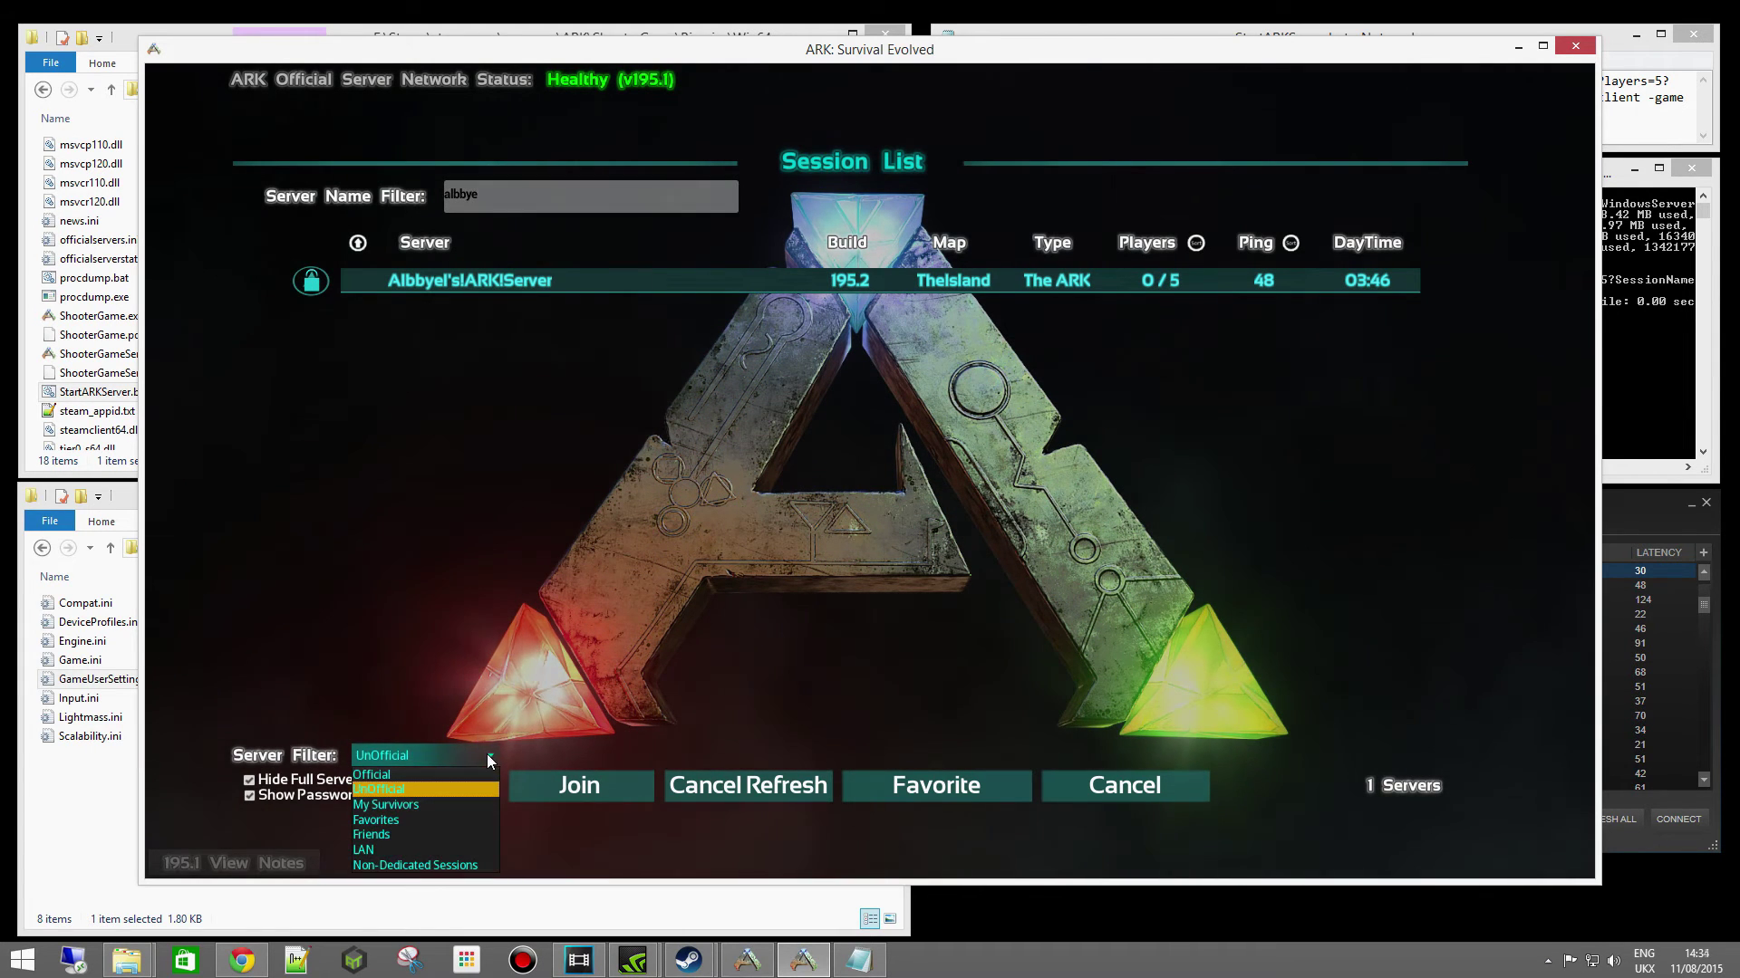
{"action": "left_click", "coordinate": [373, 847]}
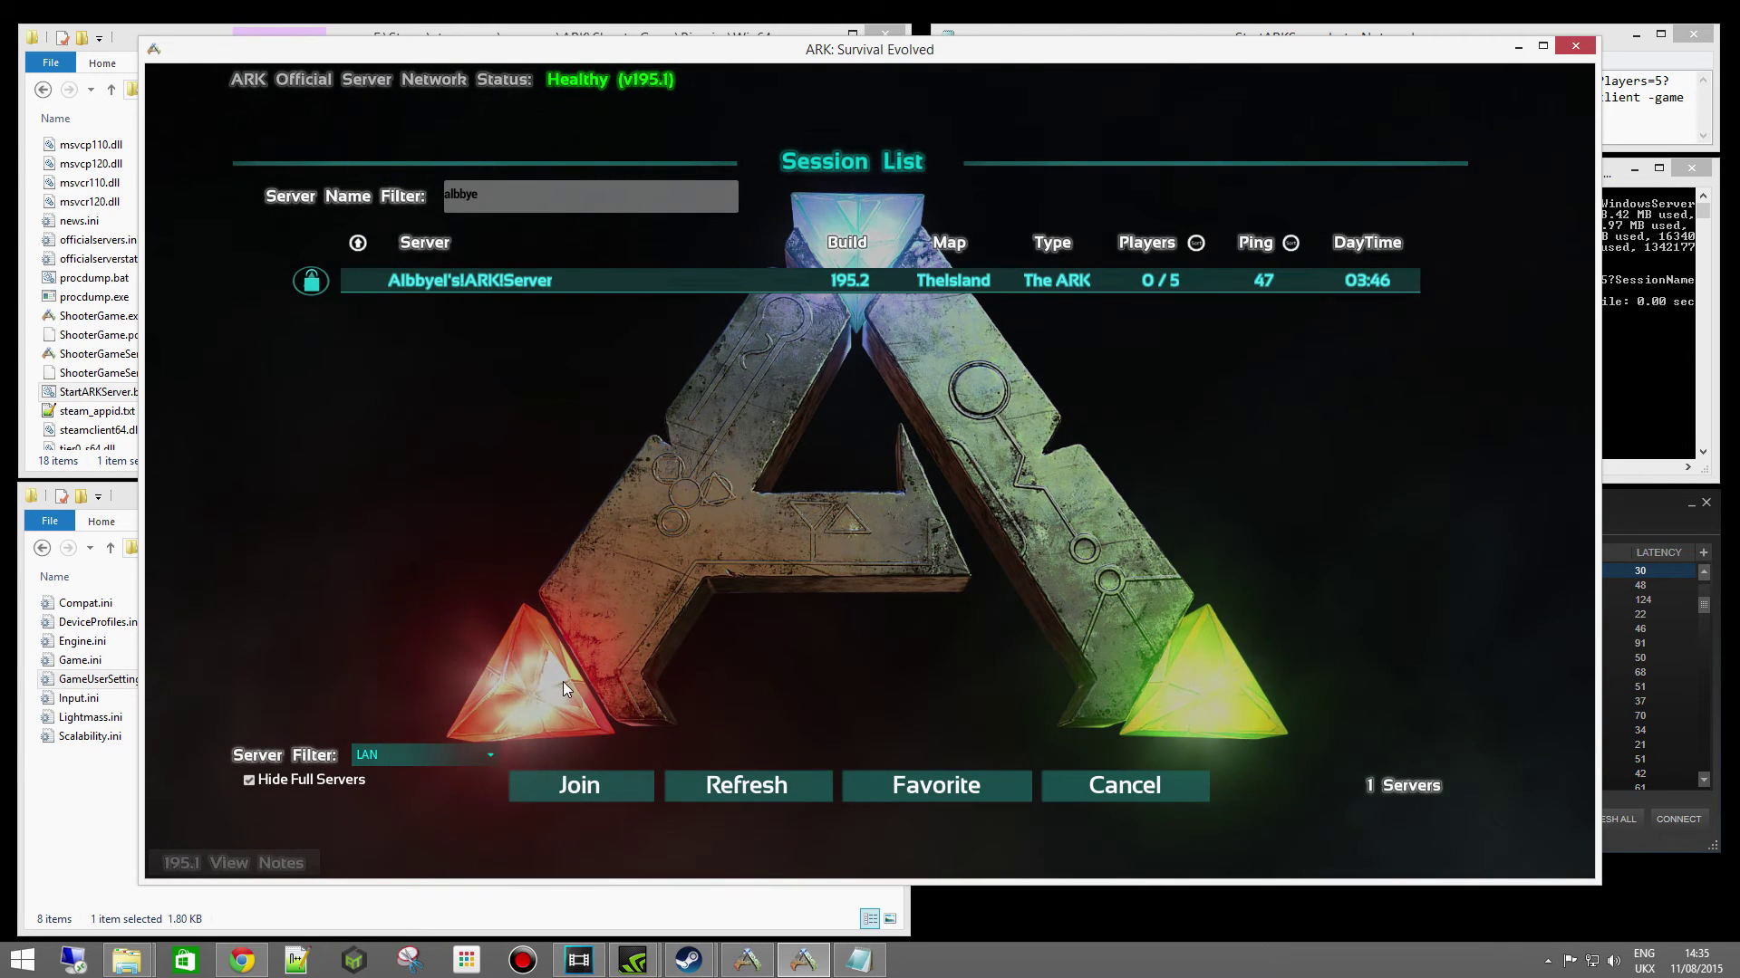
{"action": "left_click", "coordinate": [492, 757]}
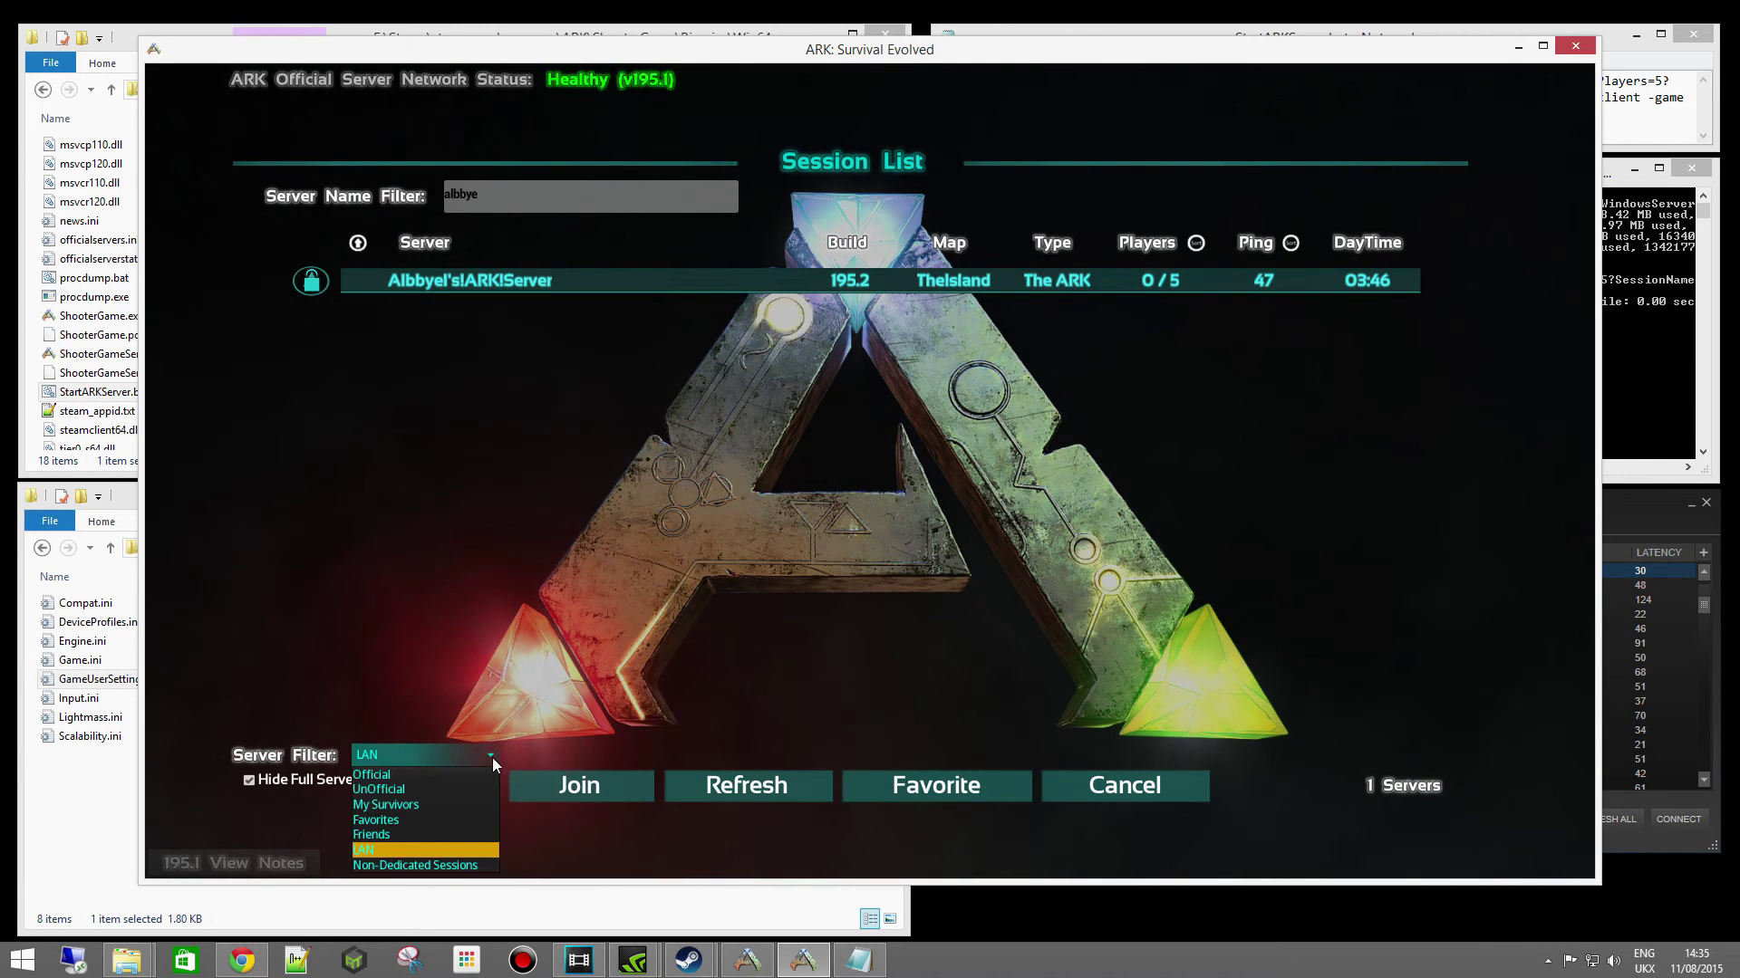
{"action": "left_click", "coordinate": [390, 804]}
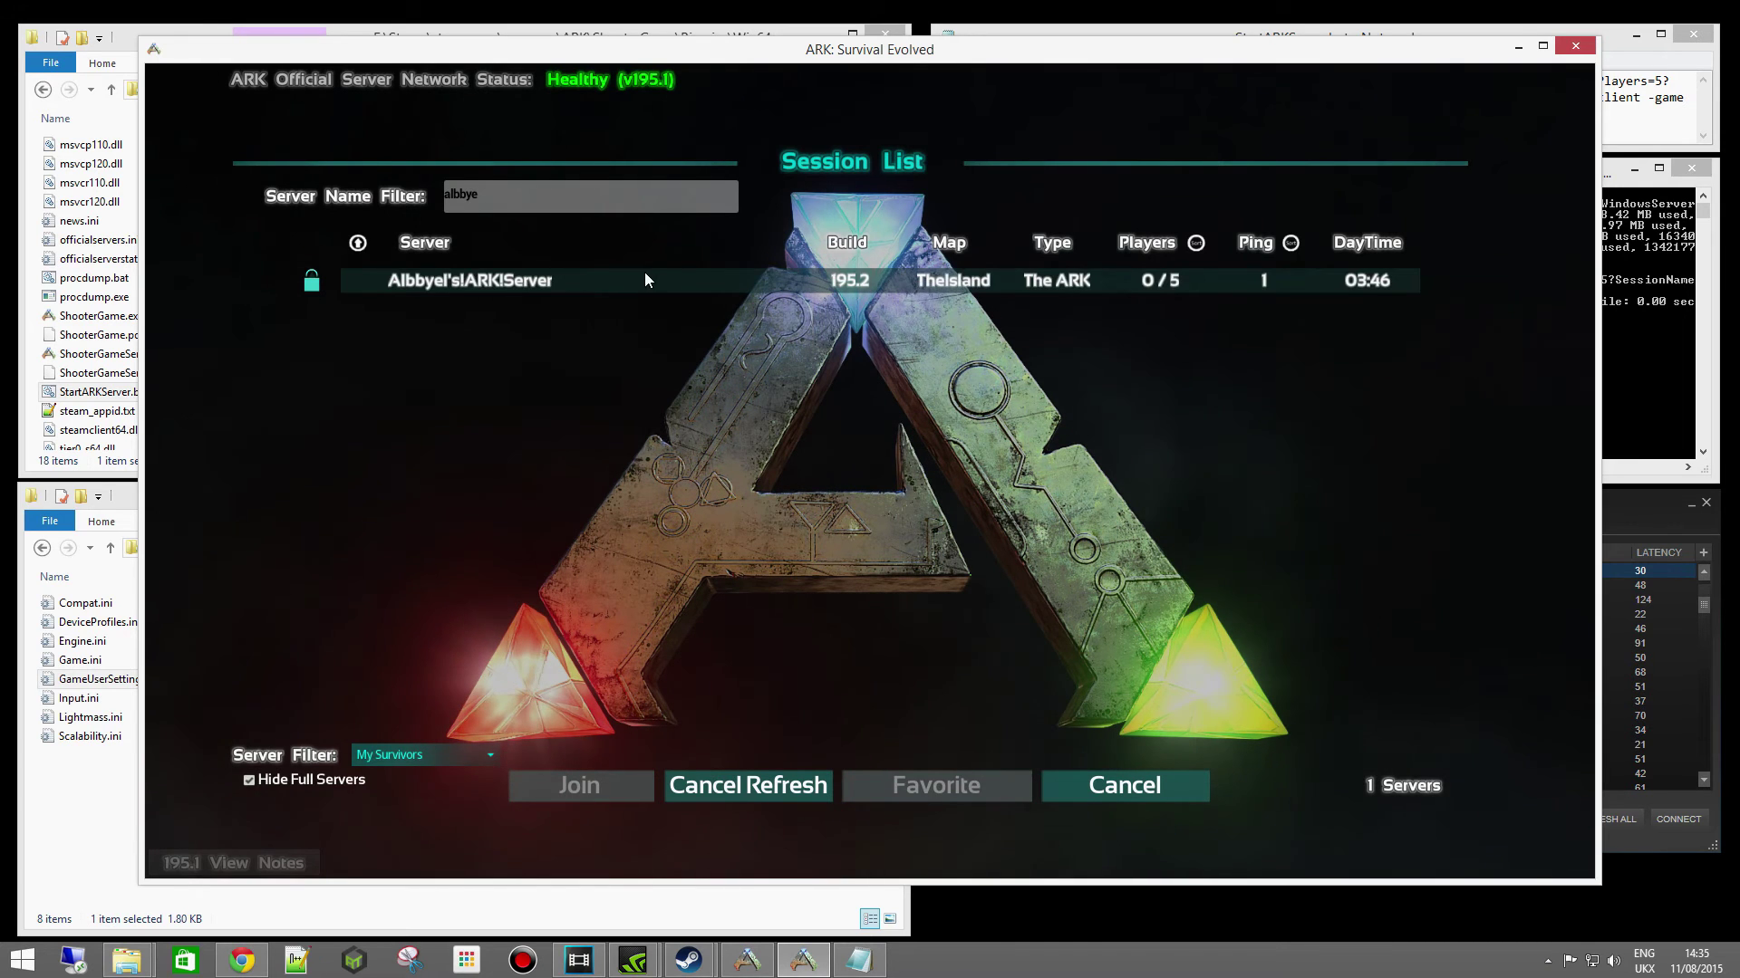
{"action": "left_click", "coordinate": [644, 273]}
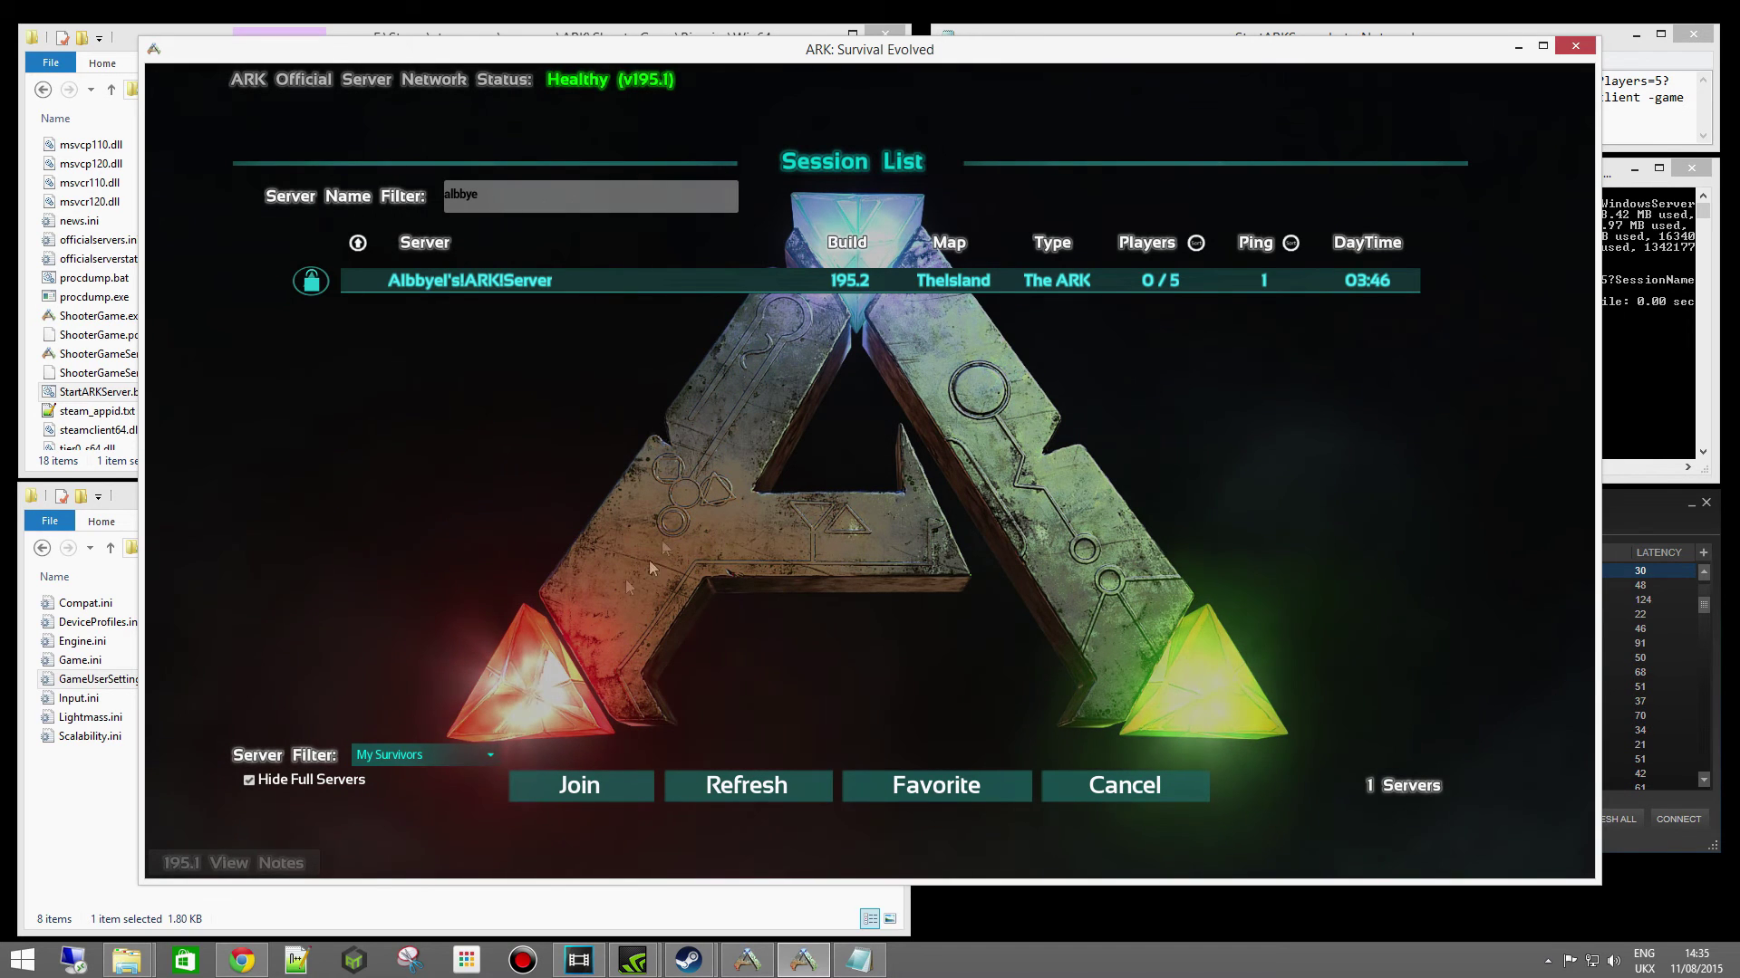
{"action": "left_click", "coordinate": [471, 757]}
Set the Server Filter back to UnOfficial so the session list refreshes
{"action": "left_click", "coordinate": [436, 789]}
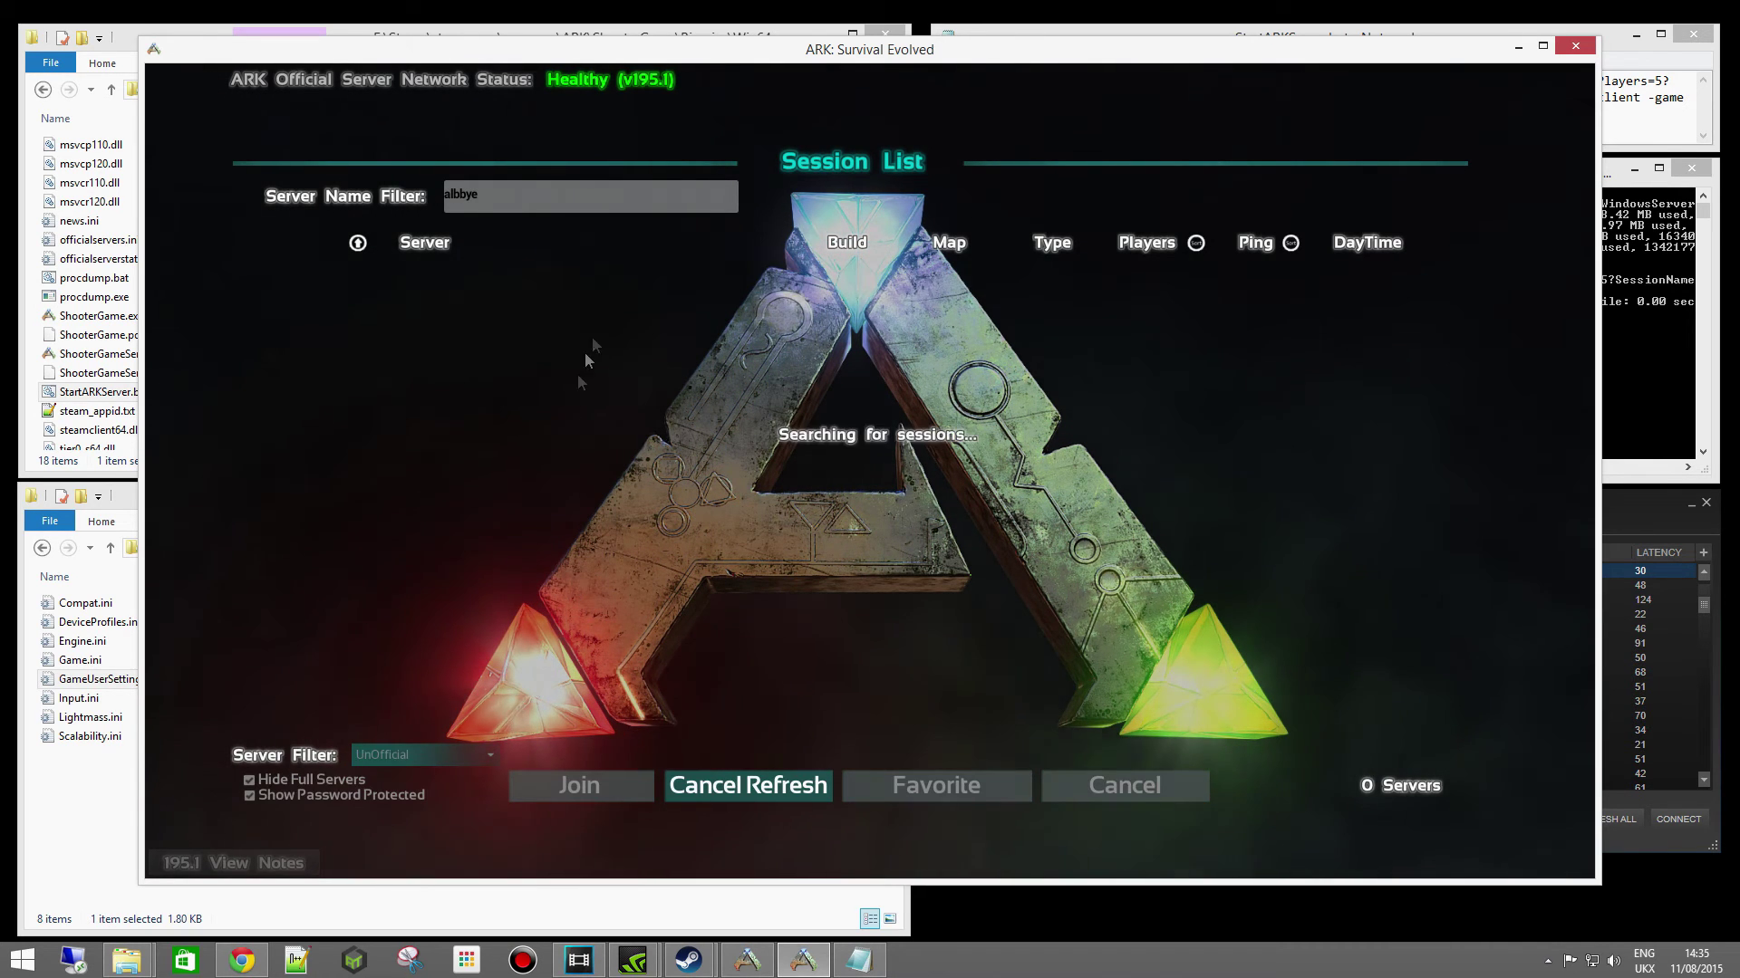